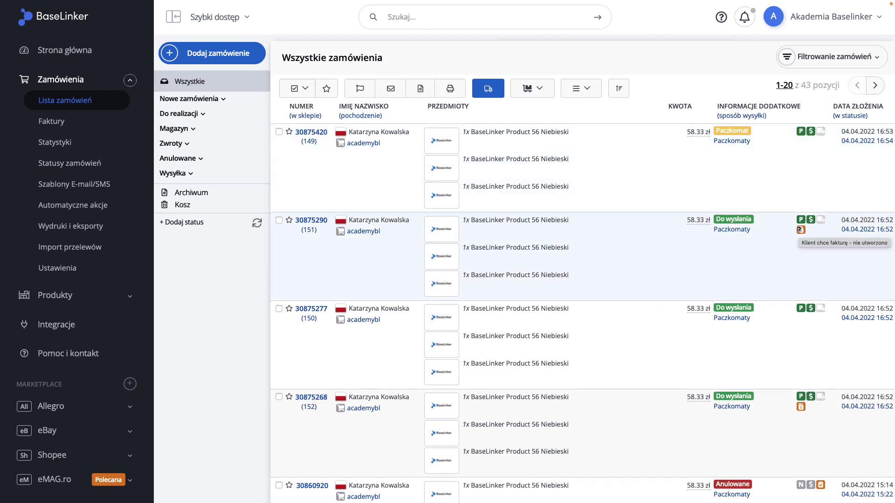
Step: Open the icon legend from an order's invoice icon, show all available icons and examine the invoice and receipt ones
click(799, 230)
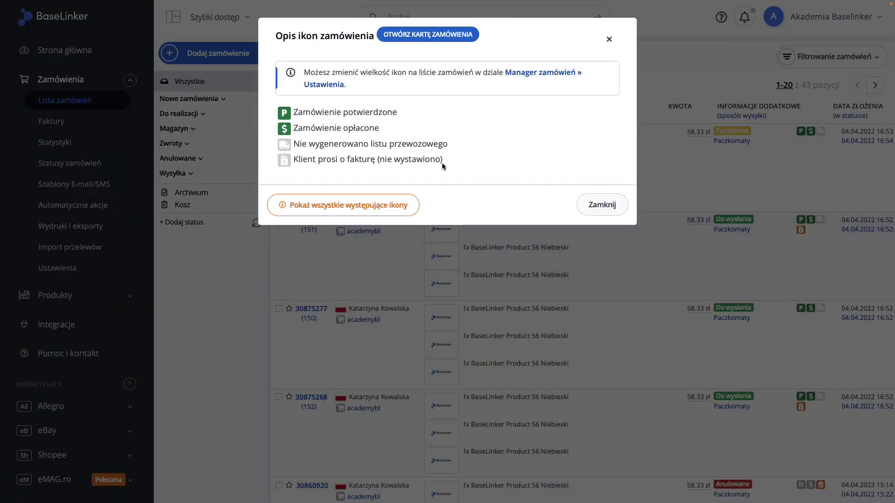
click(410, 205)
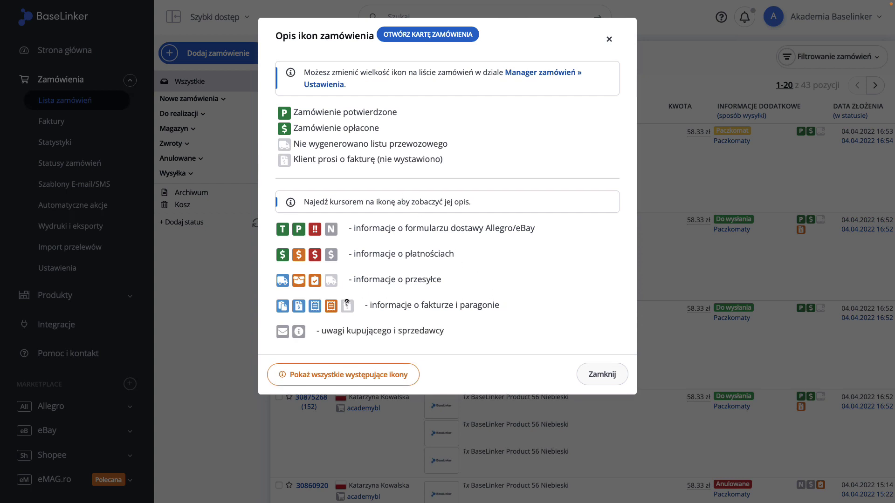
mouse_move(346, 302)
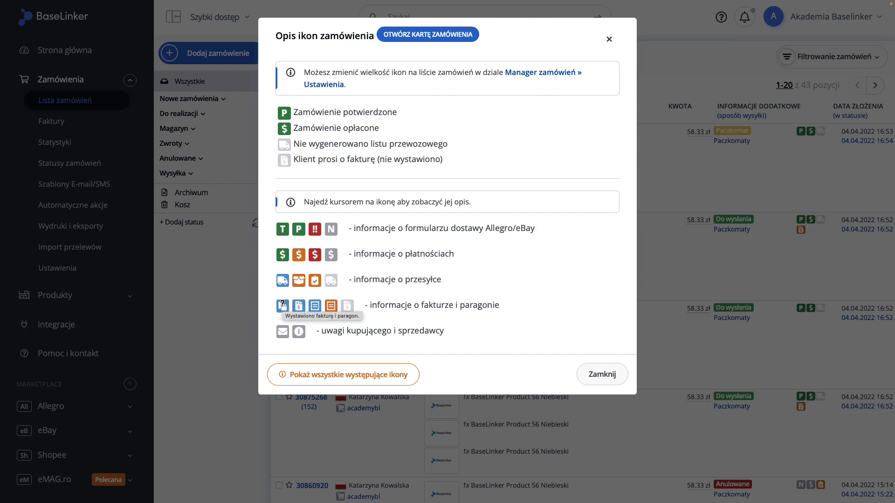
click(602, 374)
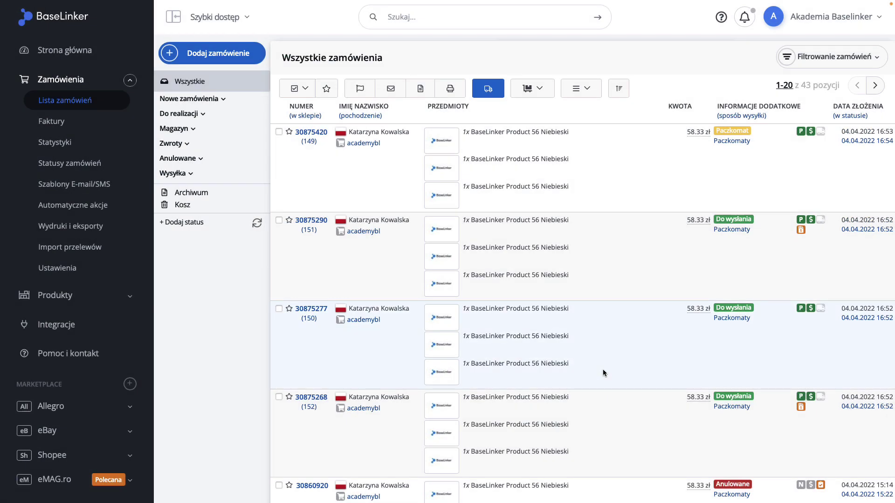
Step: Filter the order list by sales document "Faktura nieutworzona (klient chce fakturę)" and review the matching orders
scroll(602, 369, up, 1)
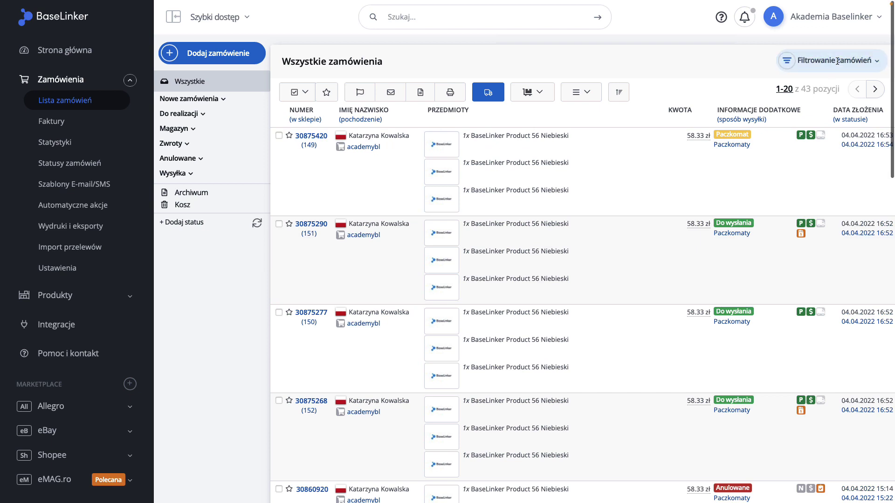
click(838, 61)
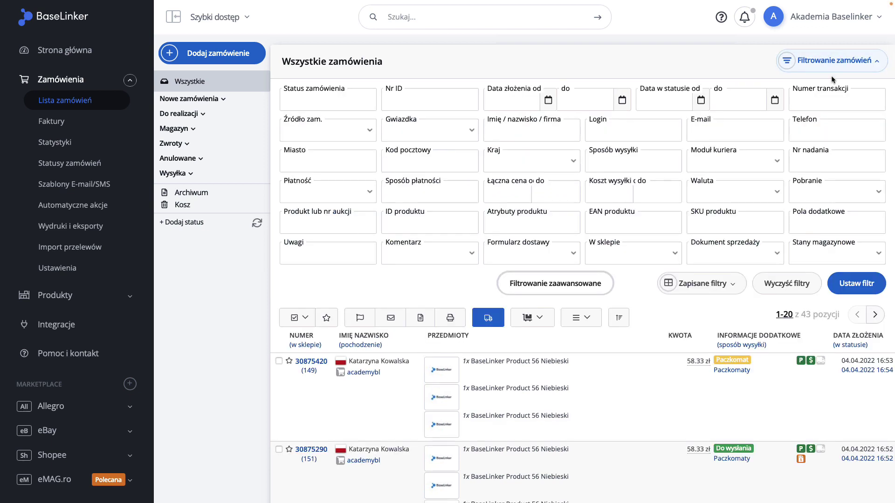
click(771, 257)
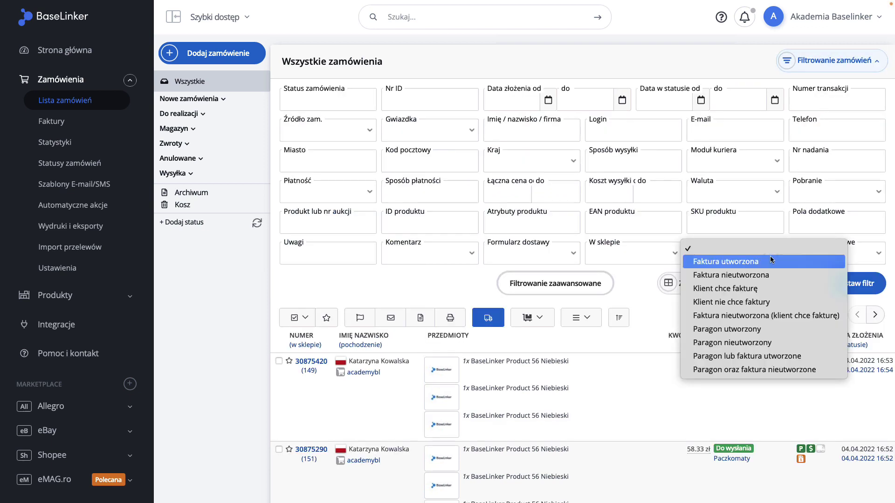
click(773, 316)
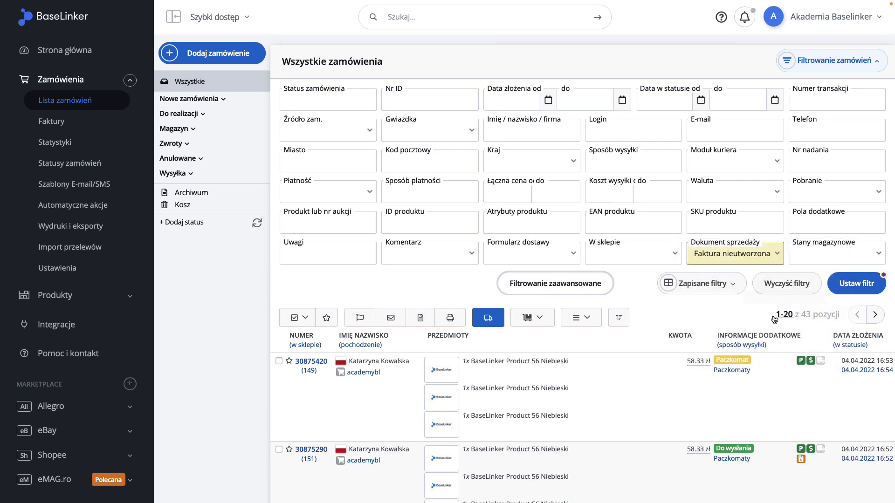
click(843, 286)
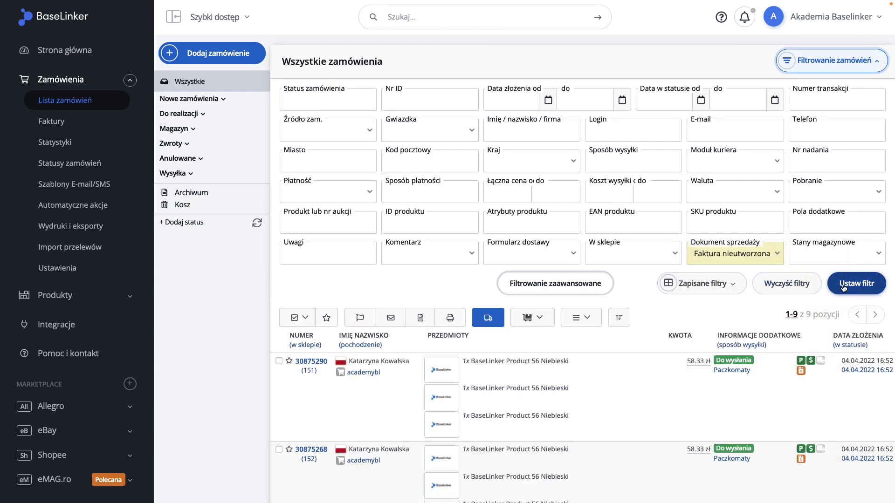
scroll(818, 313, down, 4)
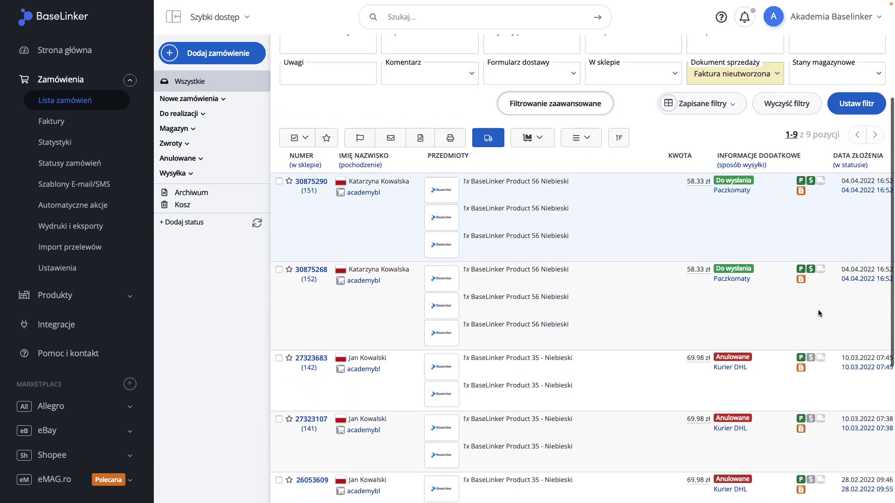
scroll(817, 310, down, 2)
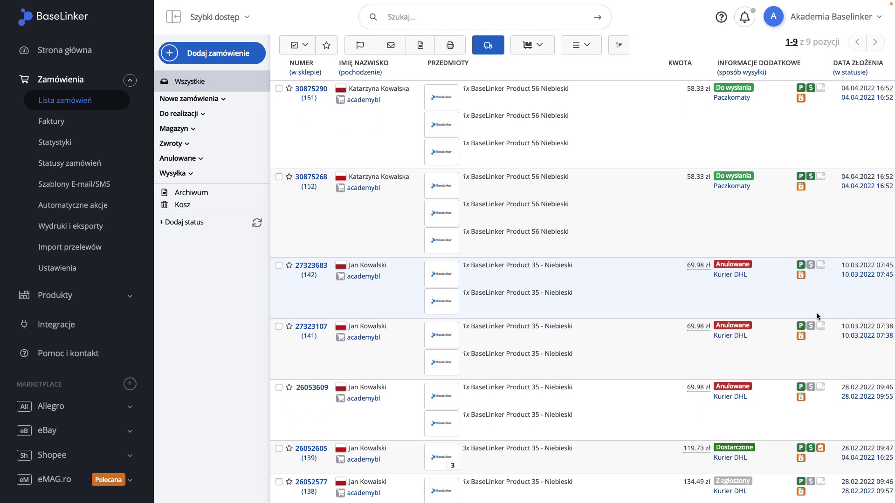
scroll(767, 367, up, 3)
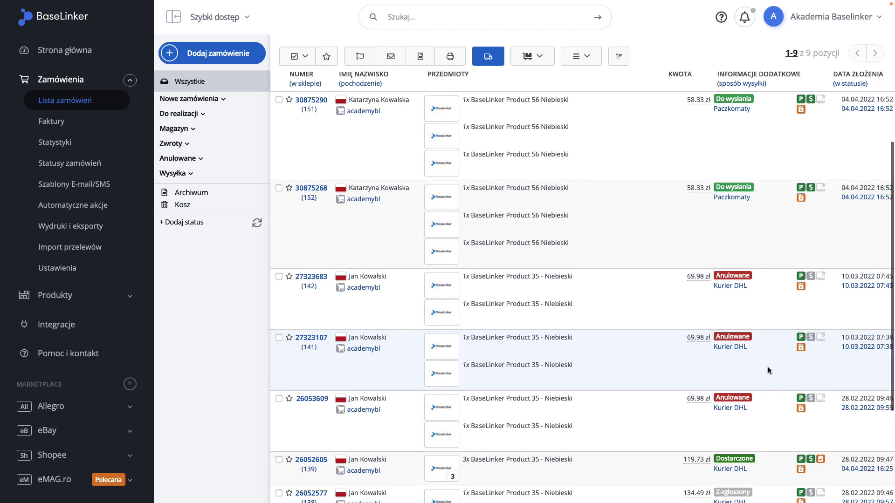
scroll(768, 367, up, 3)
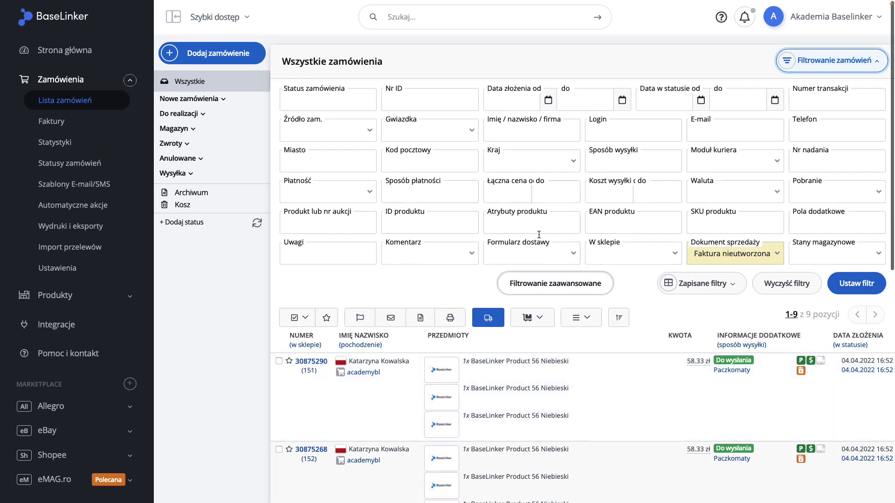
Step: Add the order status "Gotowe do wysłania" to the filter and apply it to the order list
click(310, 102)
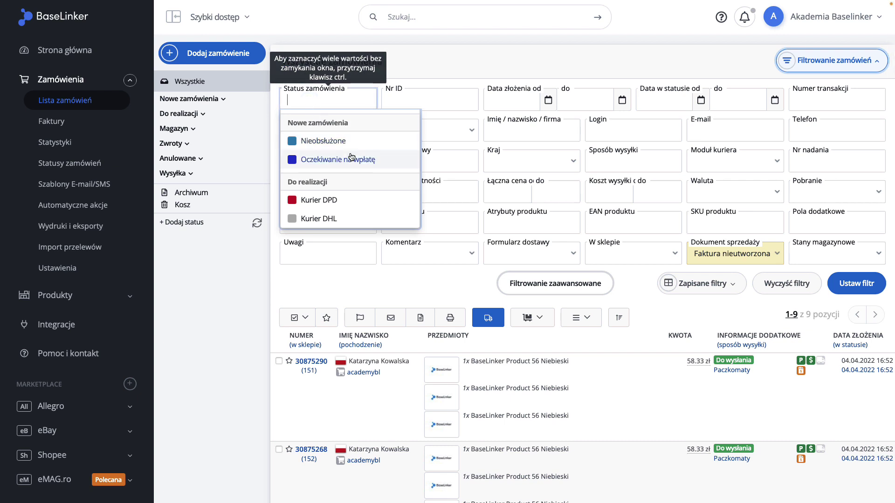
scroll(351, 154, down, 5)
scroll(351, 157, down, 3)
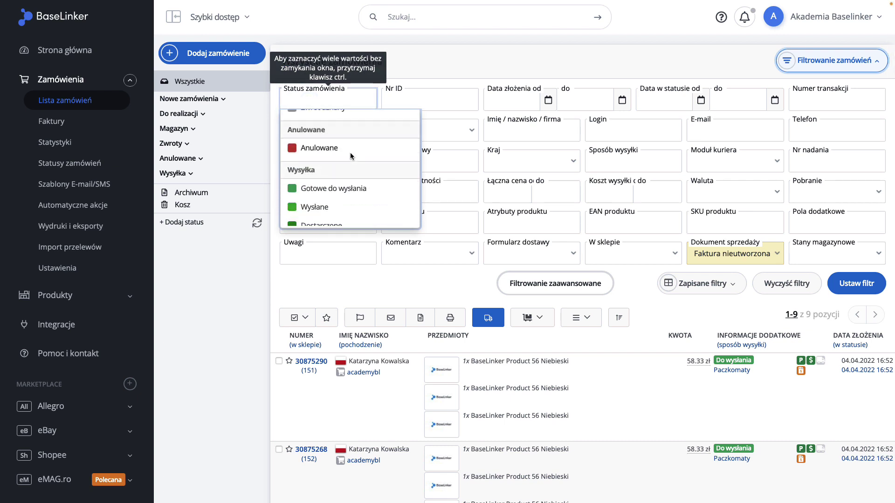
click(352, 188)
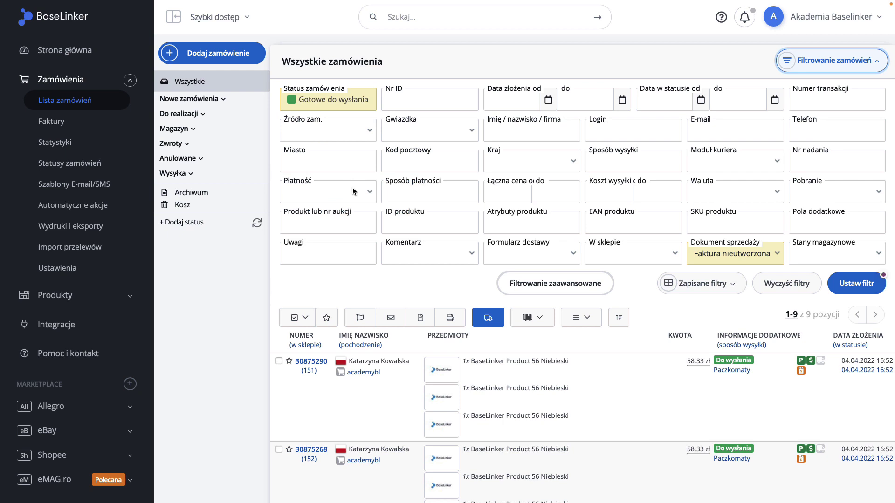
click(839, 285)
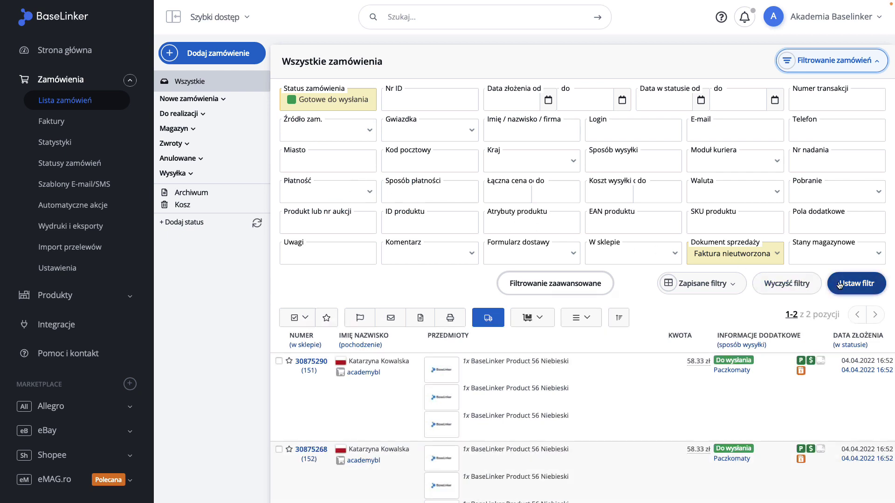
scroll(839, 285, down, 2)
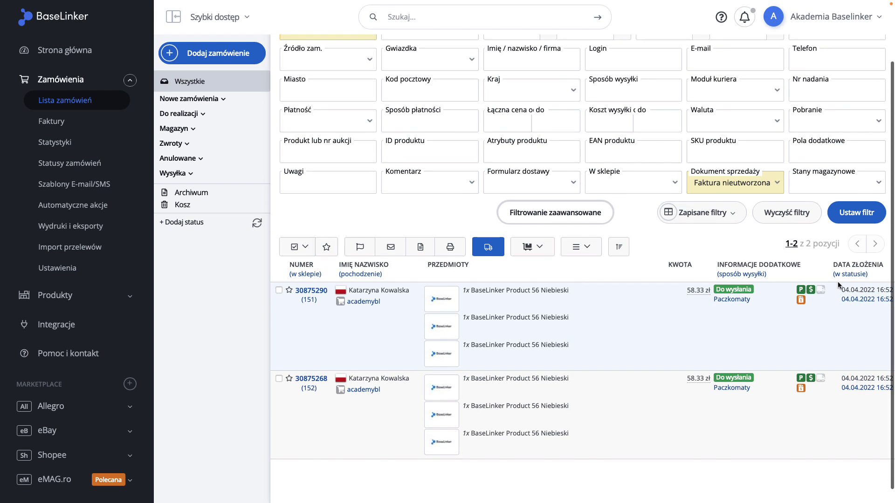
Step: Change the sales document filter to "Paragon oraz faktura nieutworzone" and apply it to the order list
scroll(839, 285, up, 1)
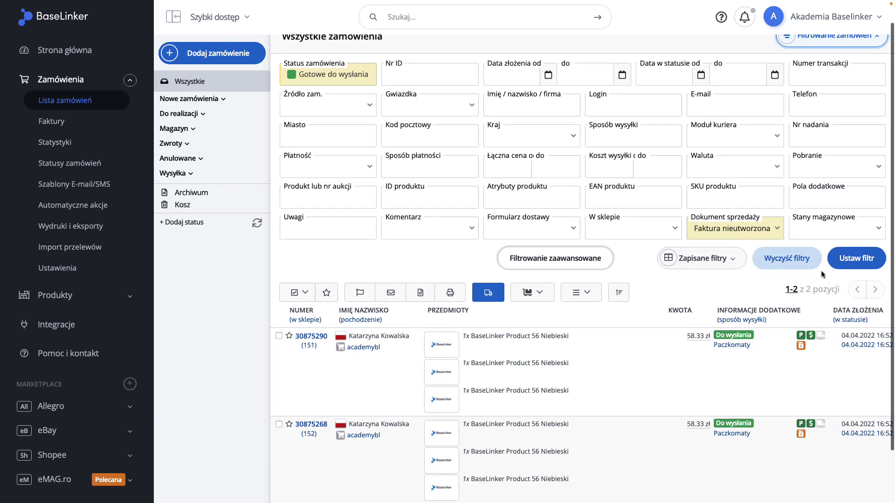
click(750, 229)
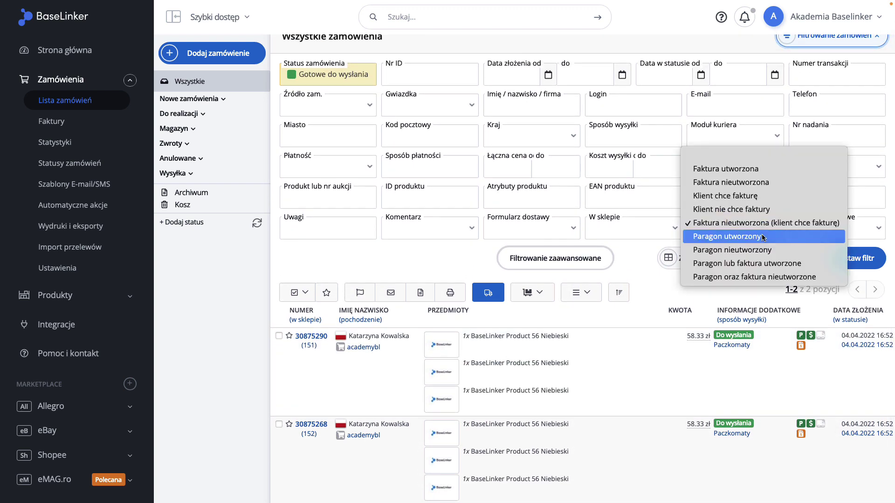
click(764, 277)
scroll(847, 262, up, 1)
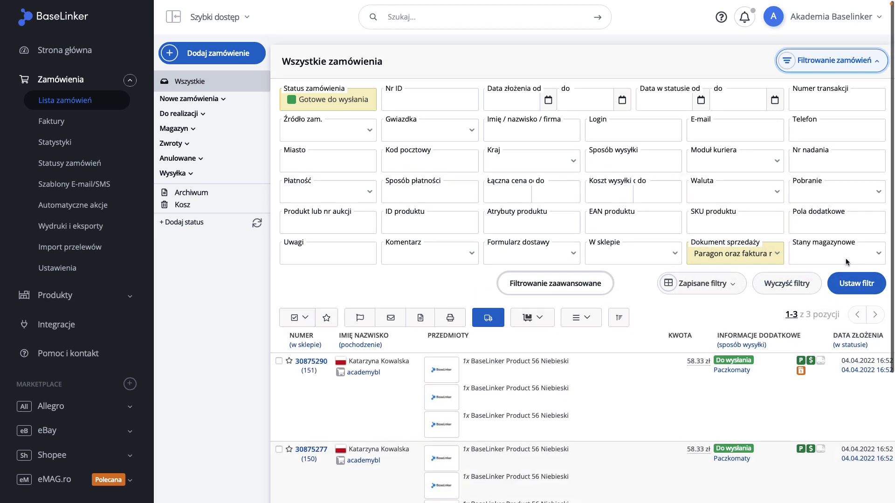
scroll(847, 262, down, 5)
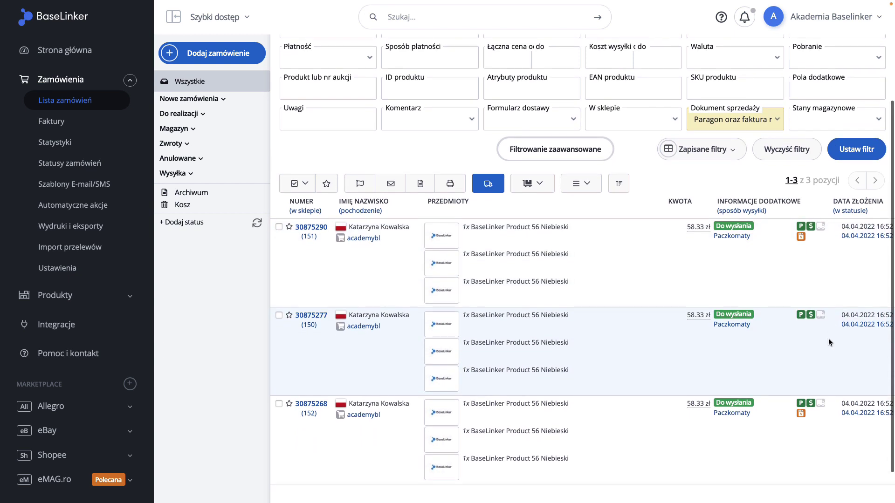
scroll(828, 343, up, 2)
scroll(828, 343, up, 3)
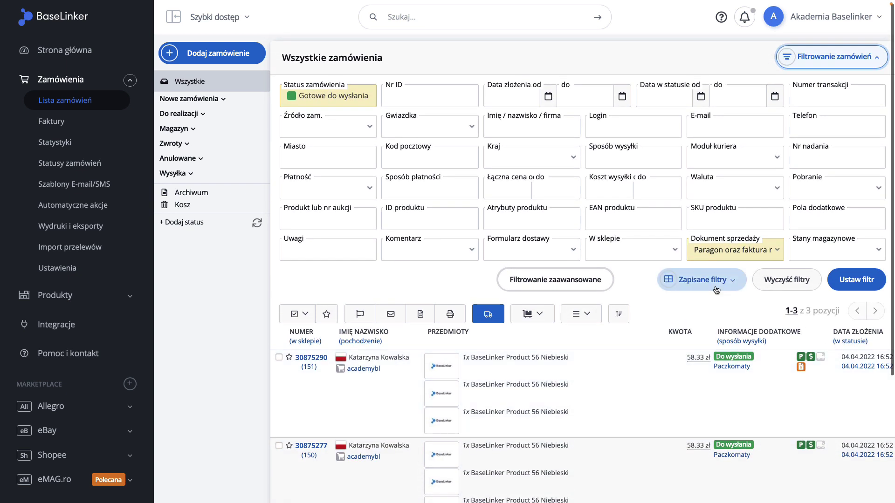
Step: Save the current filter settings as a new view named "Filtrowanie dokument handlowy"
click(716, 289)
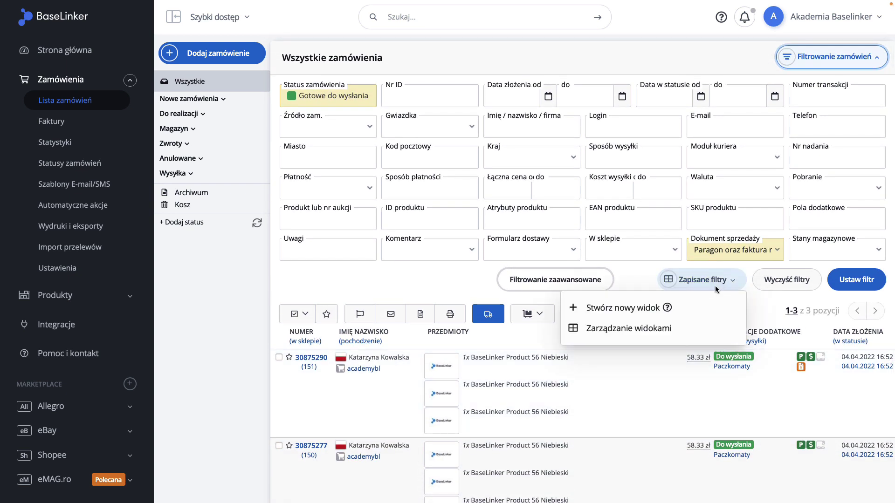
click(715, 308)
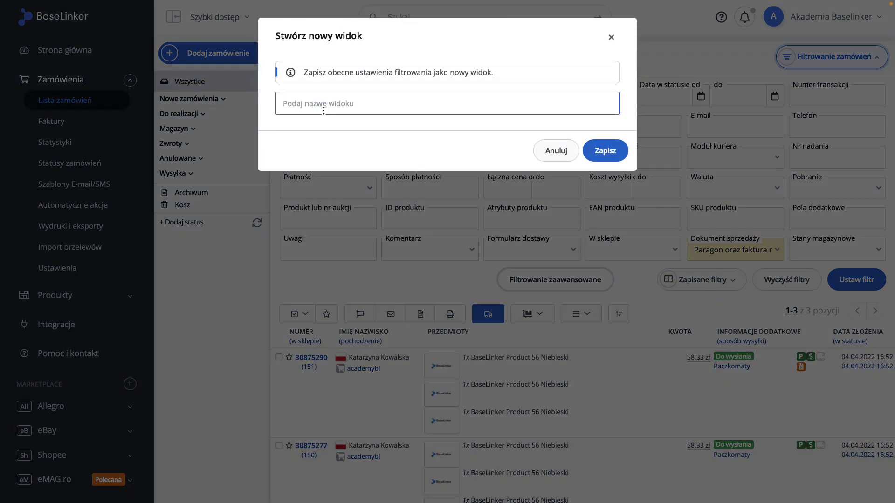
text(Filtrowanie dokument handlowy)
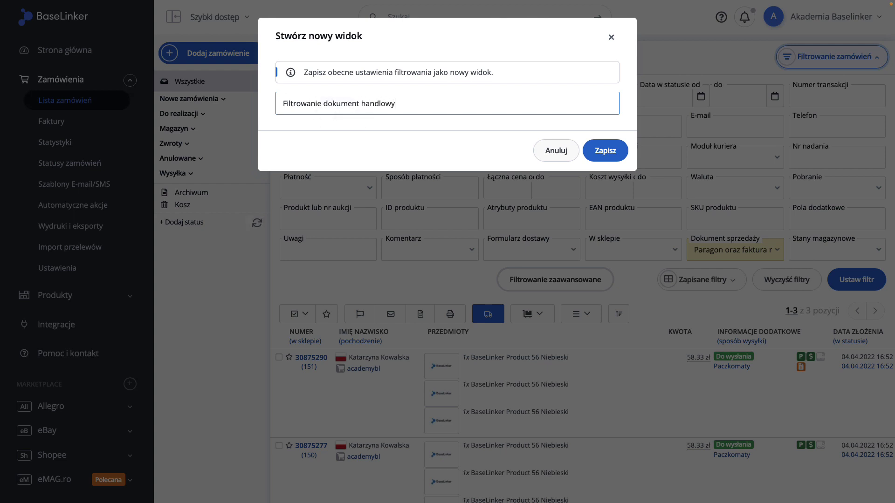
click(619, 152)
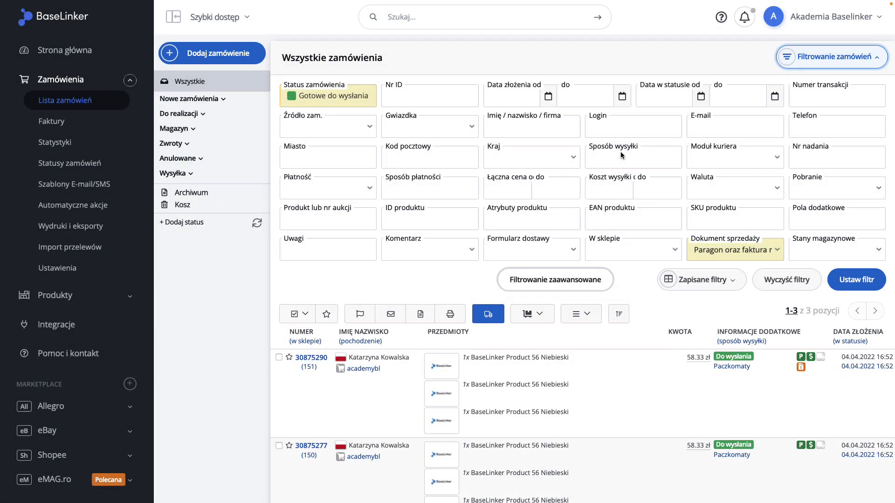
Step: Clear all filters, apply the saved view "Filtrowanie dokument handlowy" and collapse the filter form
click(795, 281)
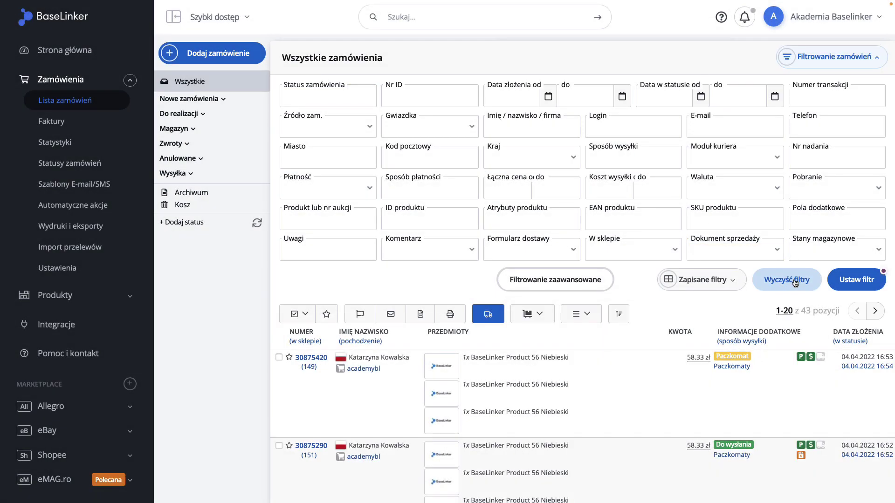
click(735, 283)
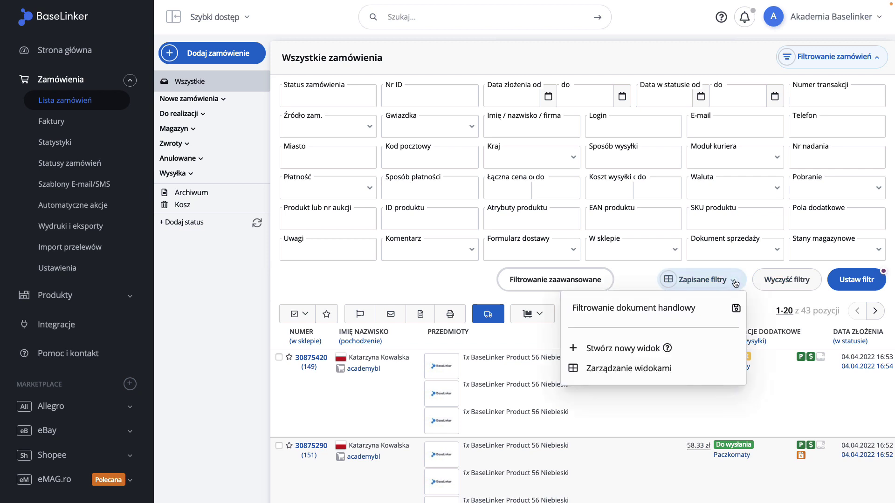
click(719, 310)
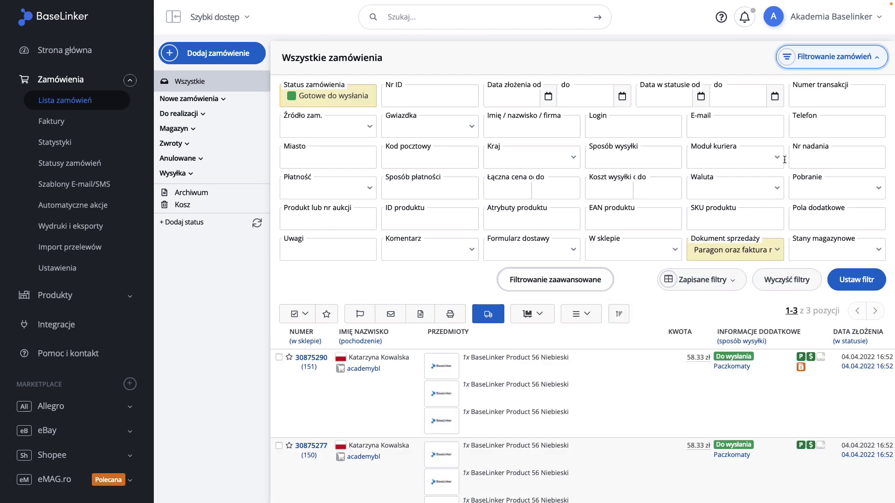
click(830, 59)
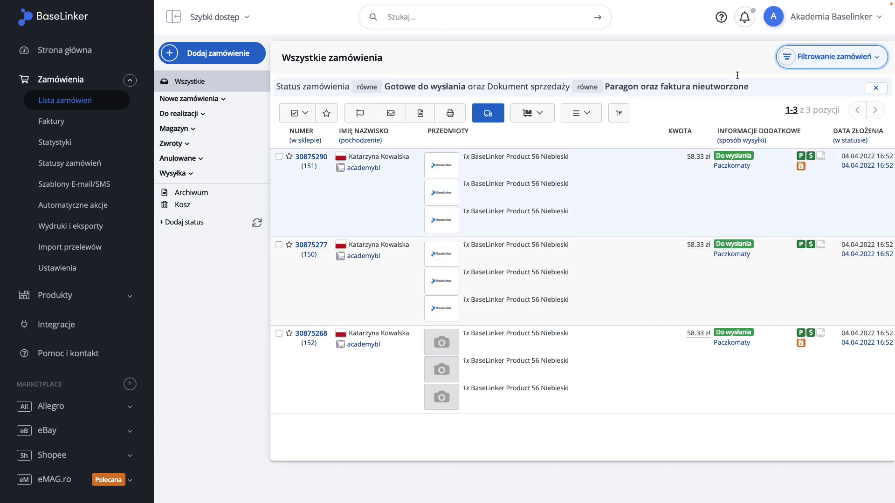
Step: Issue an invoice for the first order in the filtered list and open the invoice document to review it
click(311, 157)
scroll(321, 160, down, 2)
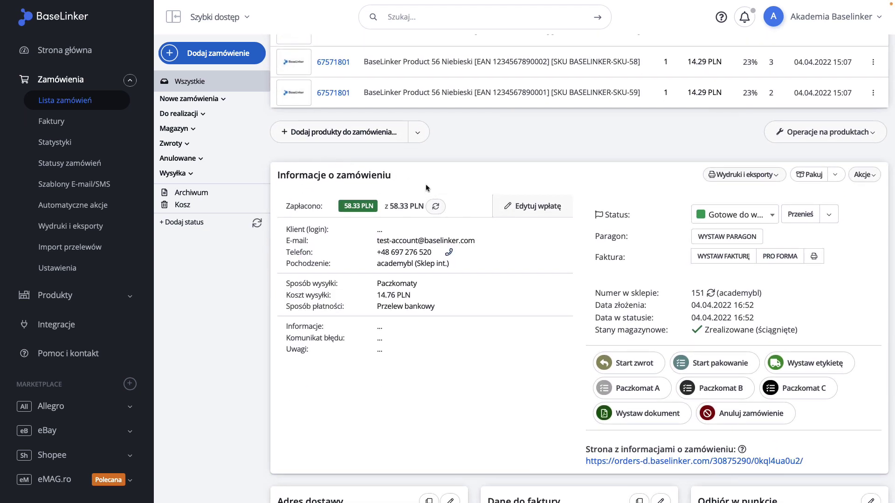
click(715, 262)
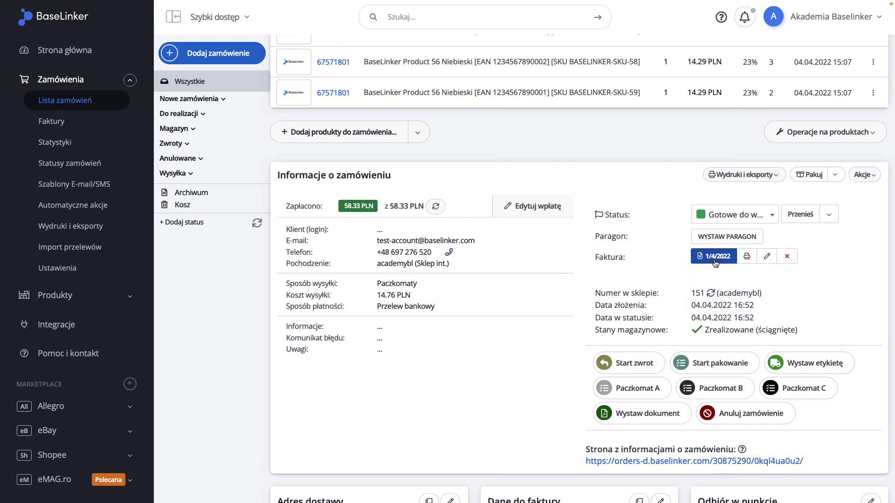
click(716, 259)
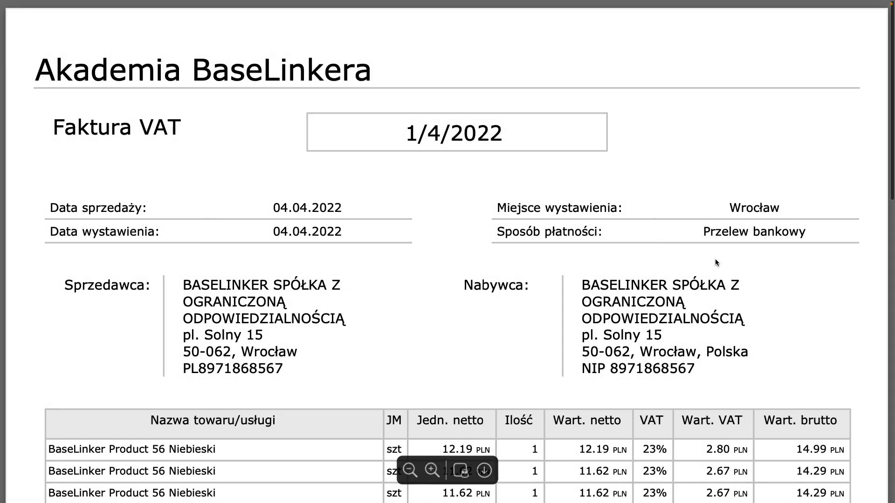
scroll(716, 260, down, 5)
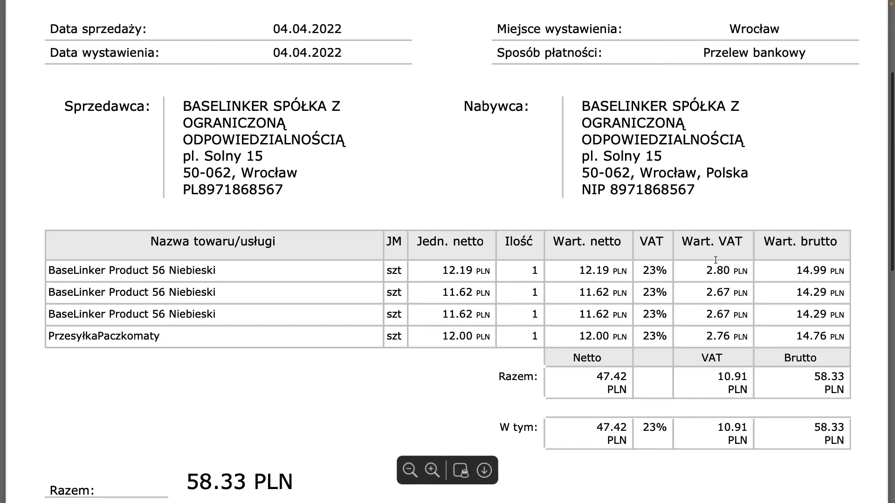
Step: Finish reviewing the invoice document and add the order's invoice to the print queue
scroll(716, 259, up, 4)
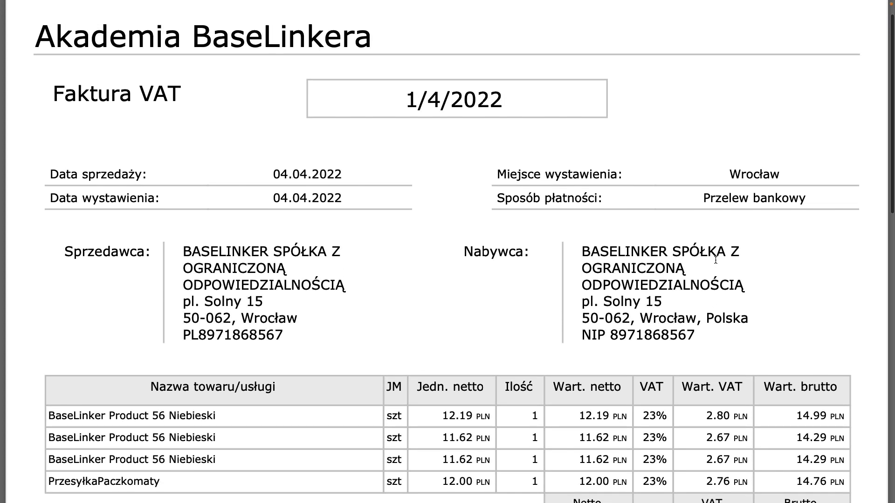
key(Escape)
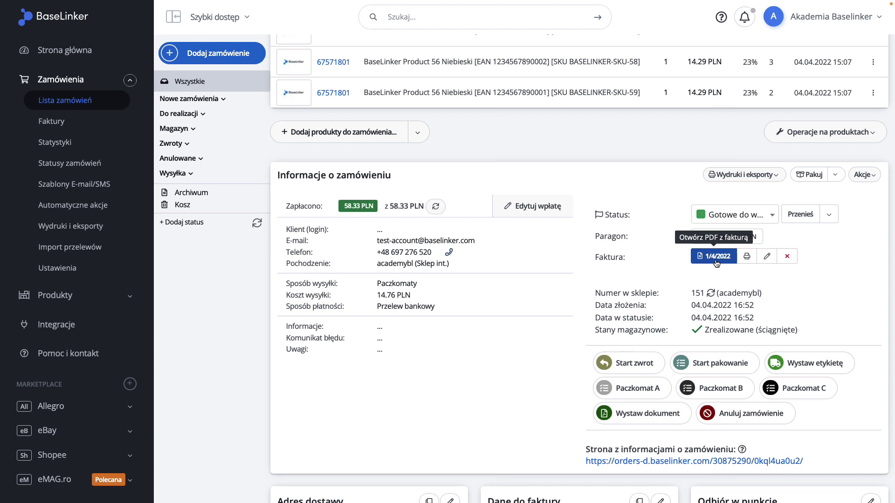
click(746, 261)
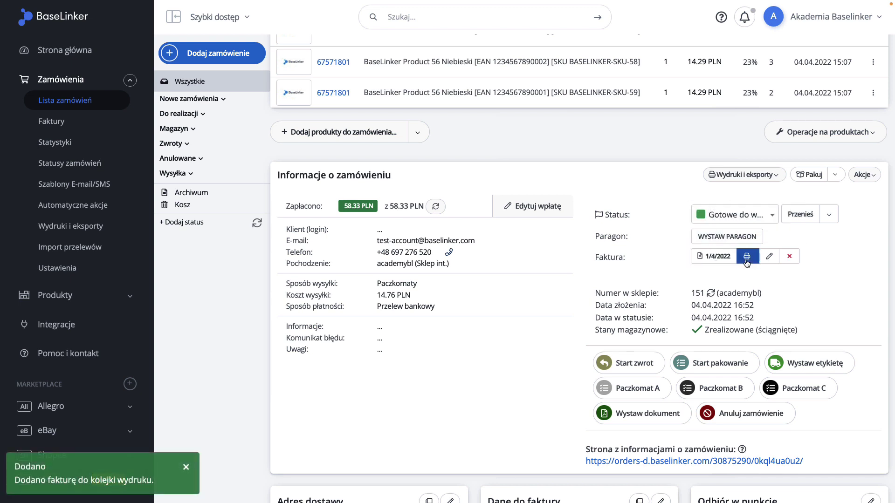
Step: Cancel the invoice issued for the order and confirm the cancellation
key(Tab)
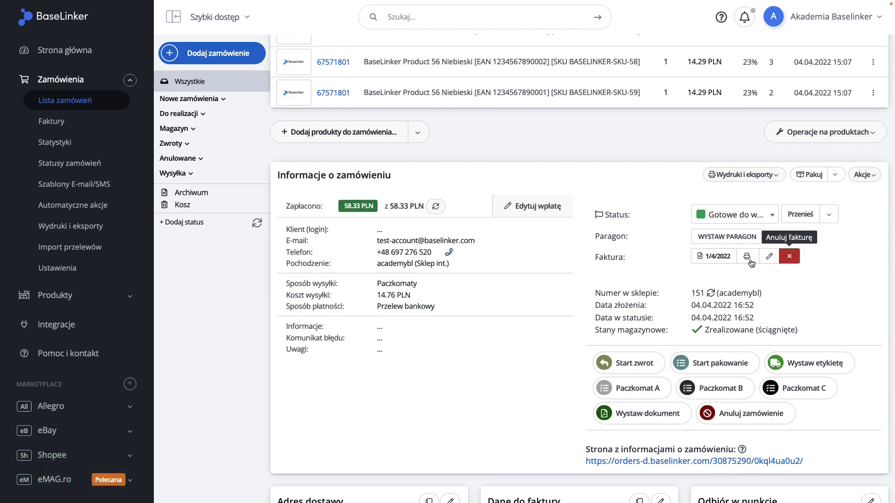
click(789, 259)
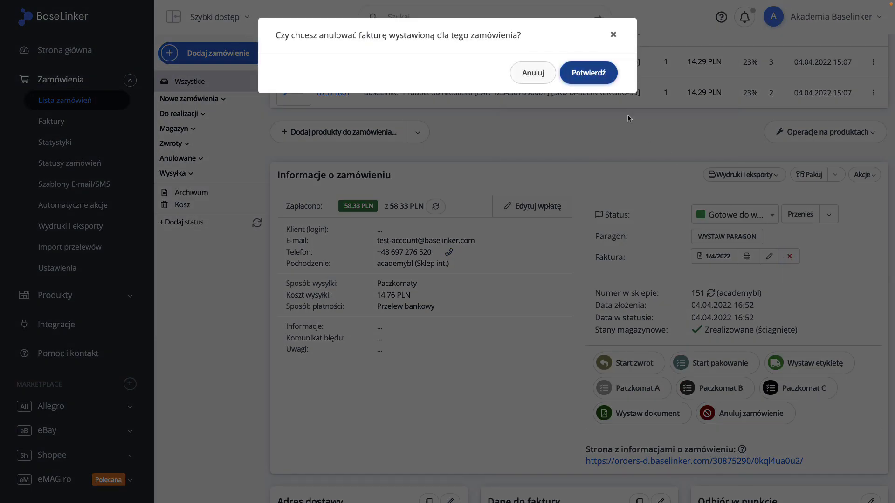
click(583, 76)
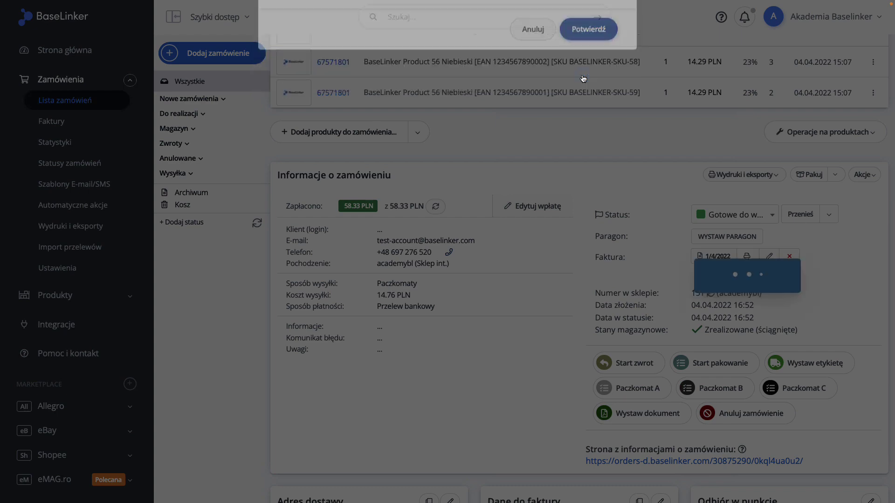
scroll(582, 74, down, 1)
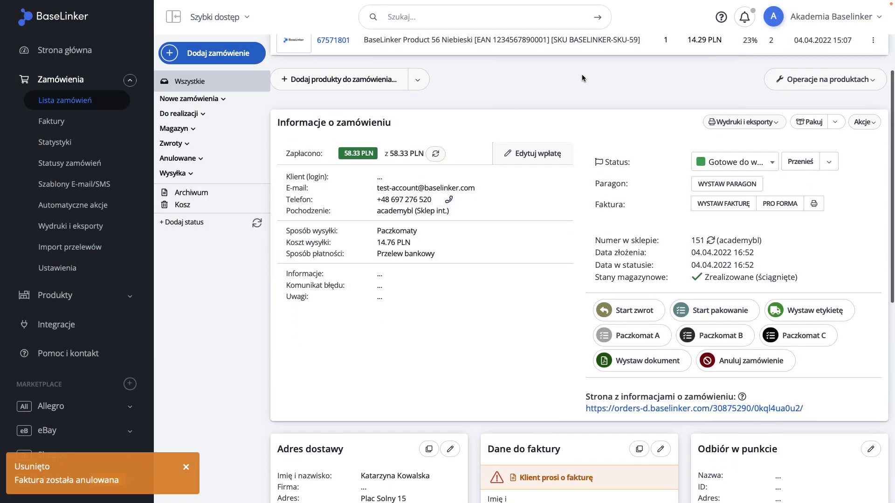
Step: Run the "Wystaw dokument" action to issue the invoice and email it to the customer, and review the sent message on the order
click(653, 365)
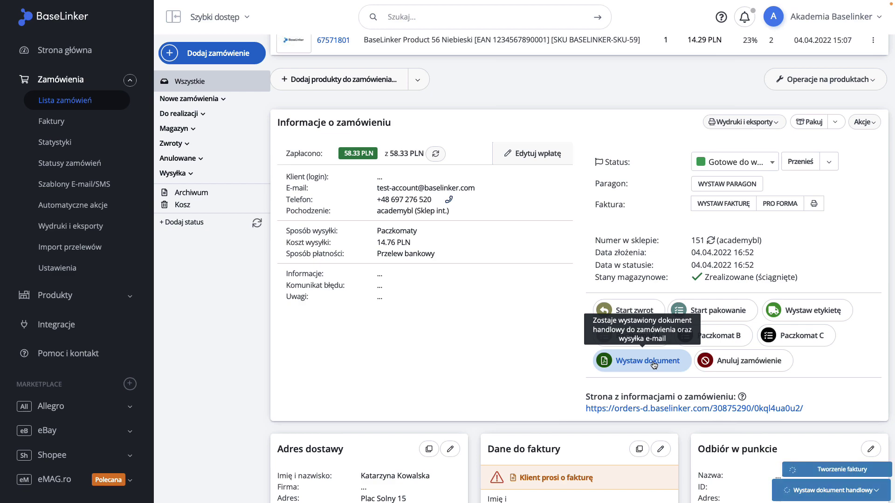
scroll(653, 365, down, 6)
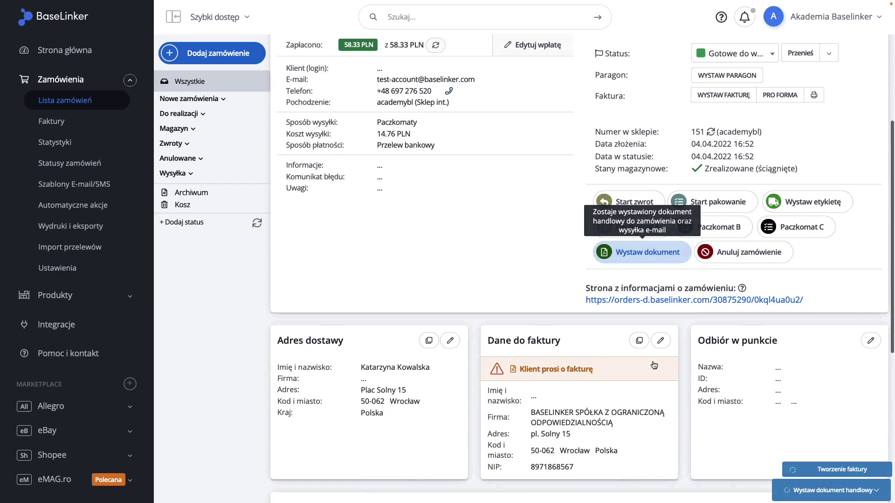
scroll(653, 365, down, 4)
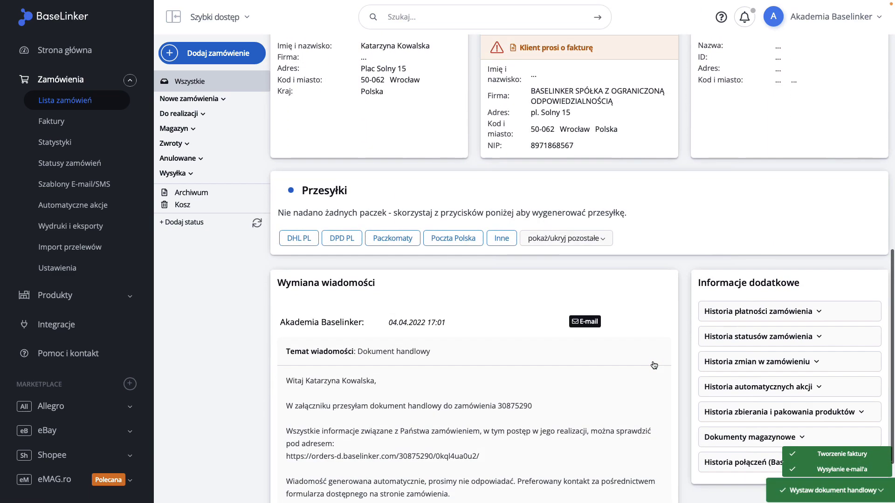
scroll(653, 364, down, 1)
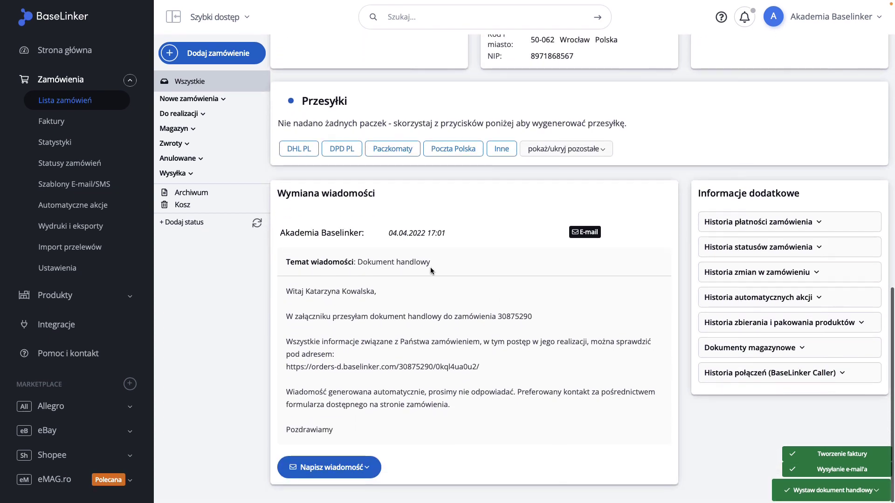
Step: Examine the order's "Historia automatycznych akcji" and "Historia zmian w zamówieniu", collapsing each one after reading
click(751, 298)
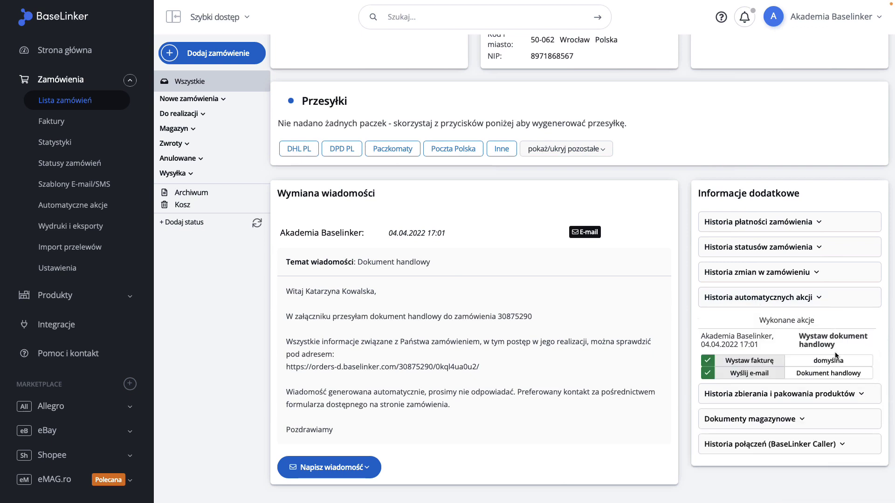
scroll(836, 355, down, 1)
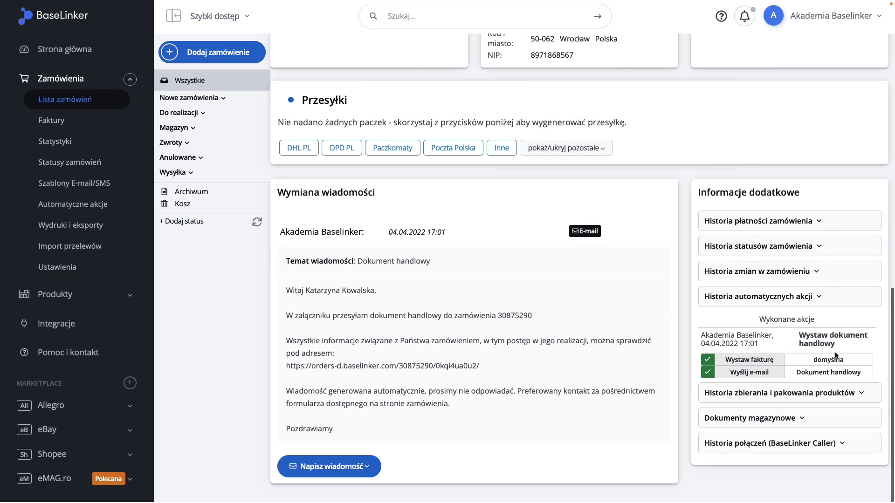
scroll(835, 352, up, 1)
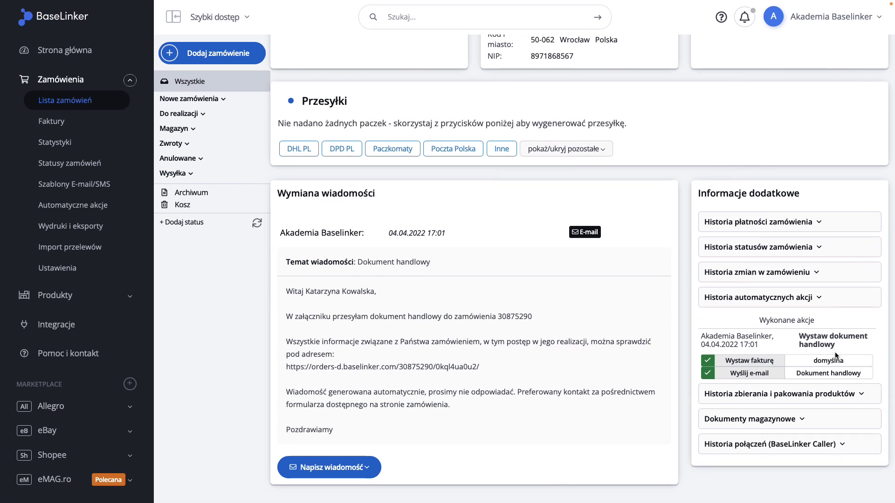
click(821, 304)
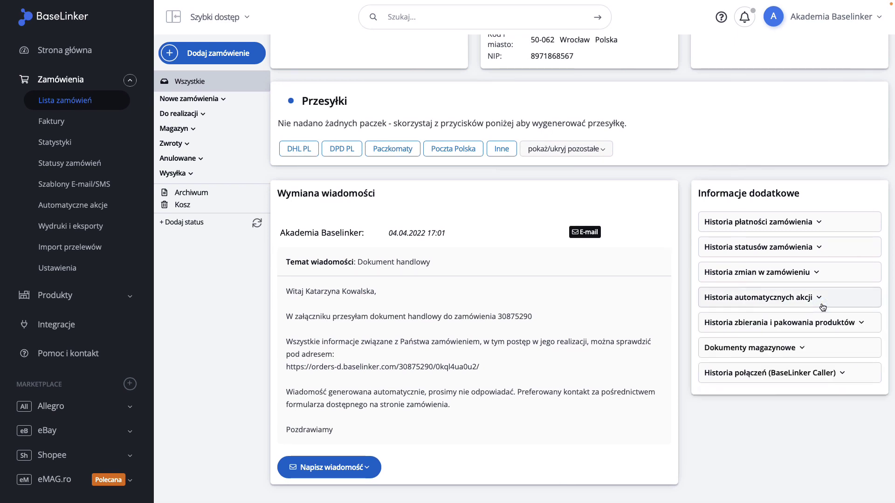
click(821, 280)
scroll(821, 279, down, 3)
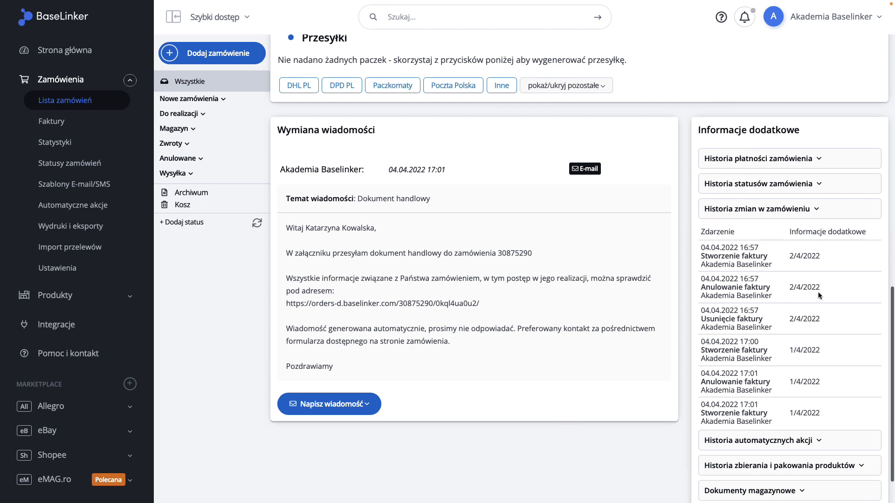
scroll(814, 325, up, 2)
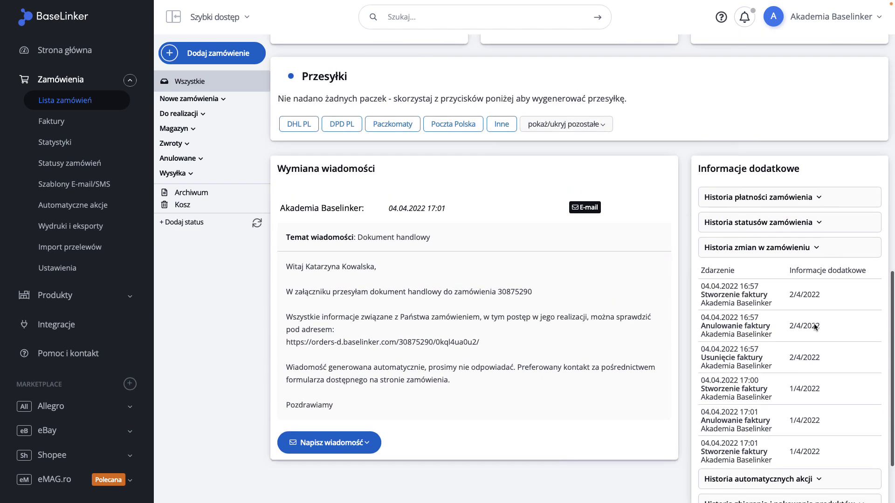
click(818, 257)
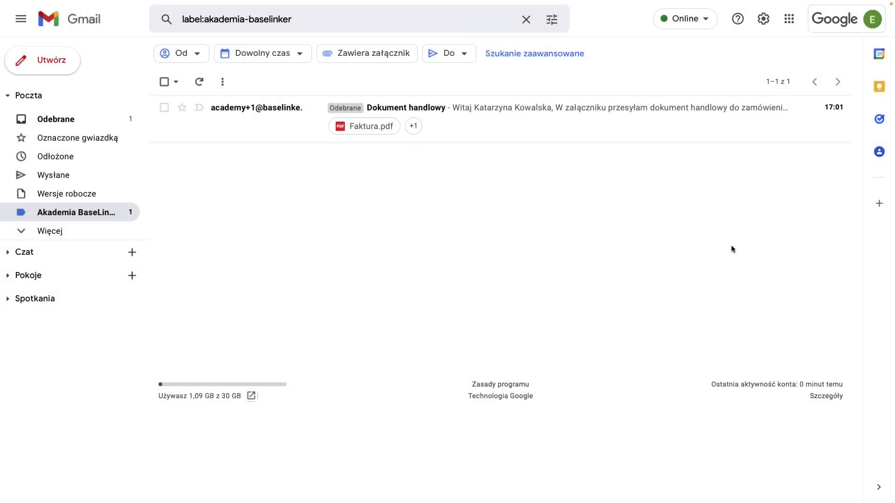
Step: Switch to Gmail, open the "Dokument handlowy" email and check its Faktura.pdf attachment
click(270, 112)
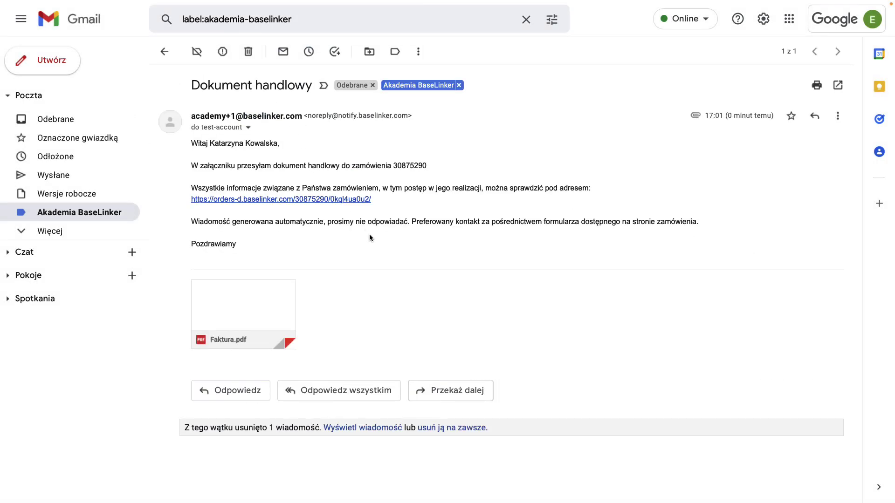
mouse_move(275, 336)
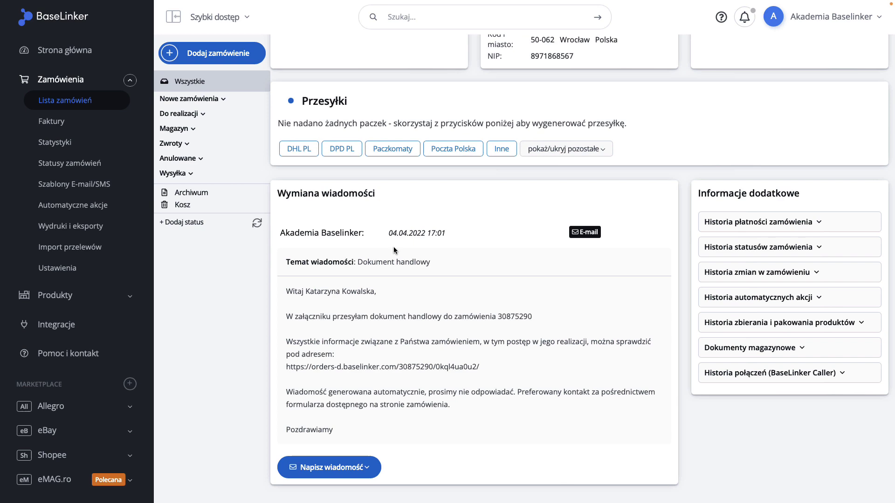
Step: Return to the order list, expand the filter form and reapply the current filters to refresh the results
scroll(393, 250, up, 6)
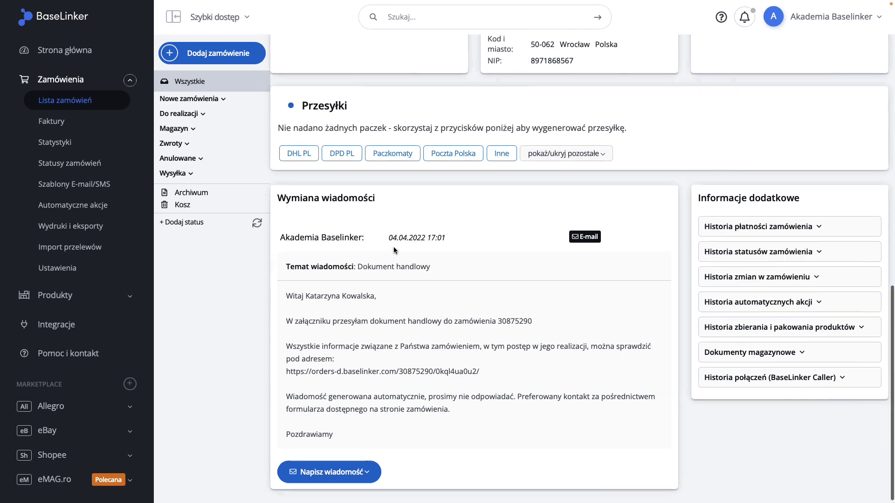
scroll(395, 251, up, 6)
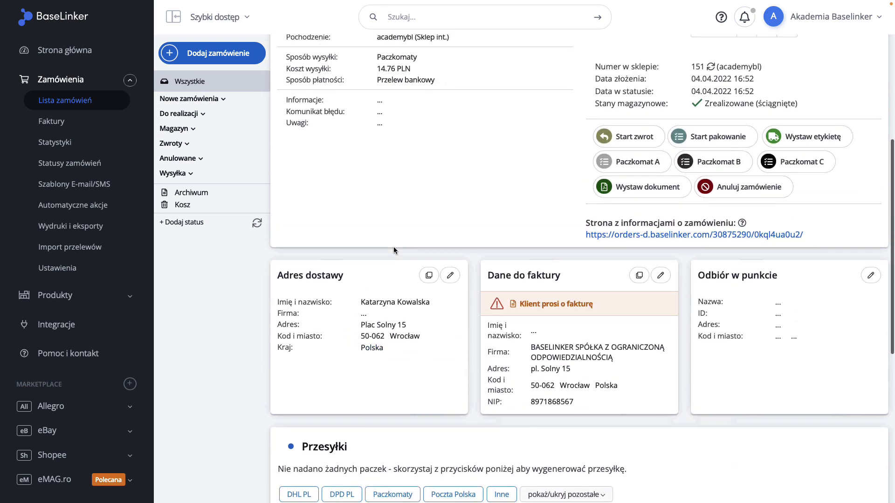
scroll(394, 250, up, 2)
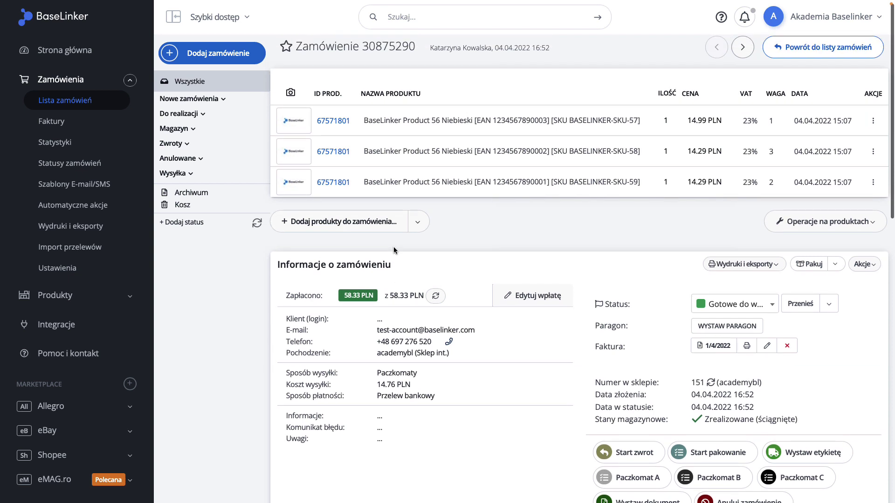
click(830, 56)
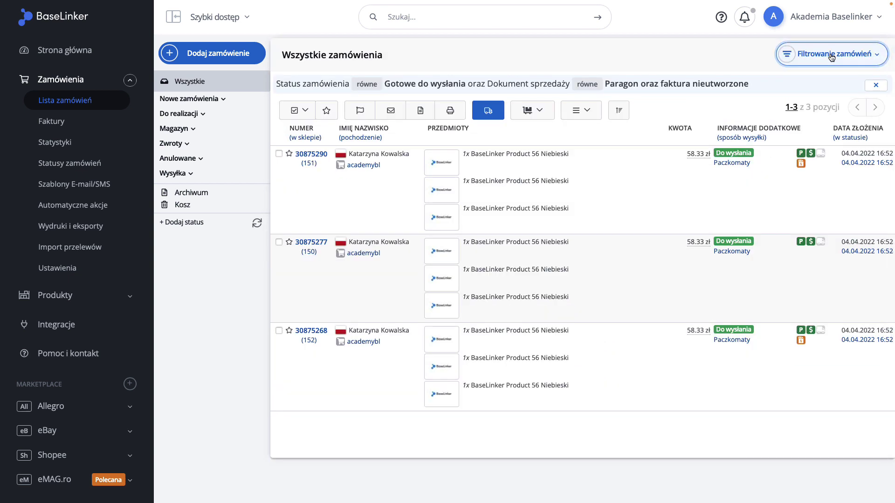
click(756, 88)
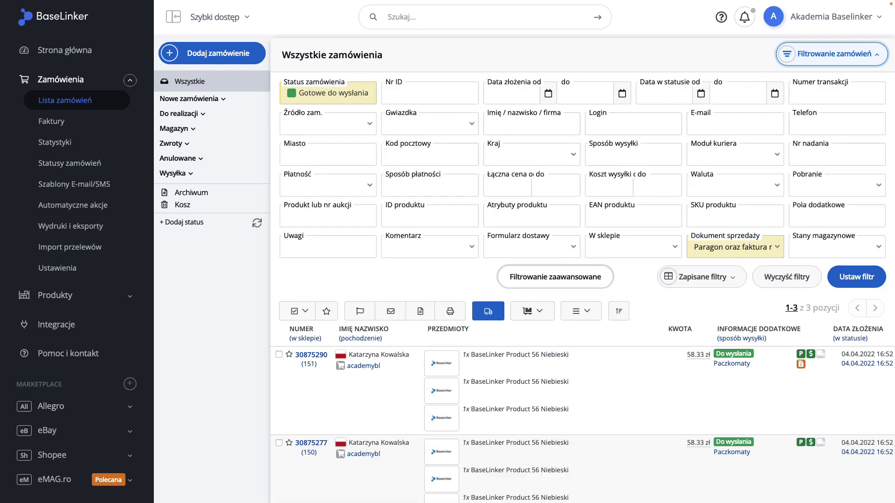
click(867, 282)
scroll(868, 280, down, 1)
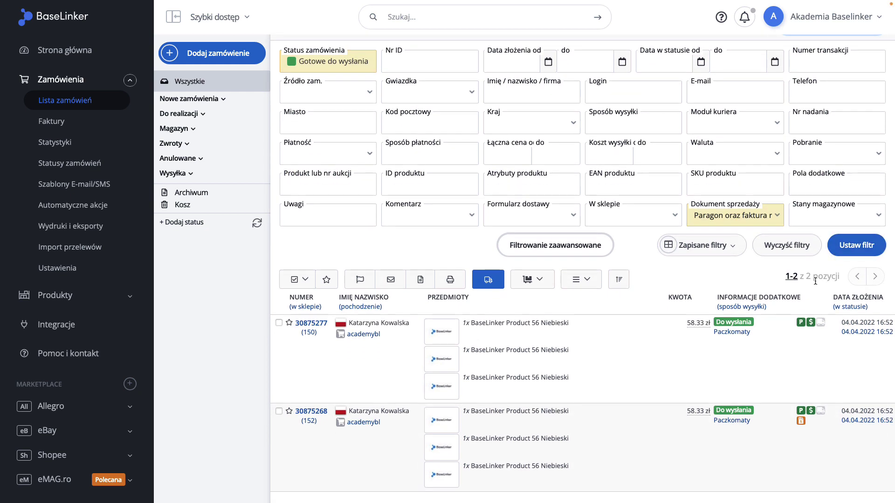
Step: Clear the "Dokument sprzedaży" filter, apply the change, collapse the filter form and check the first order's invoice icon
click(774, 217)
click(752, 92)
click(855, 246)
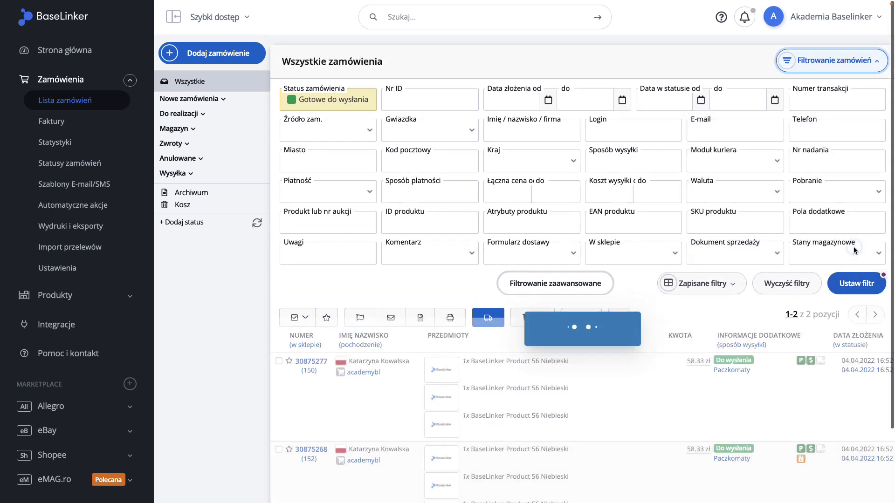
click(831, 65)
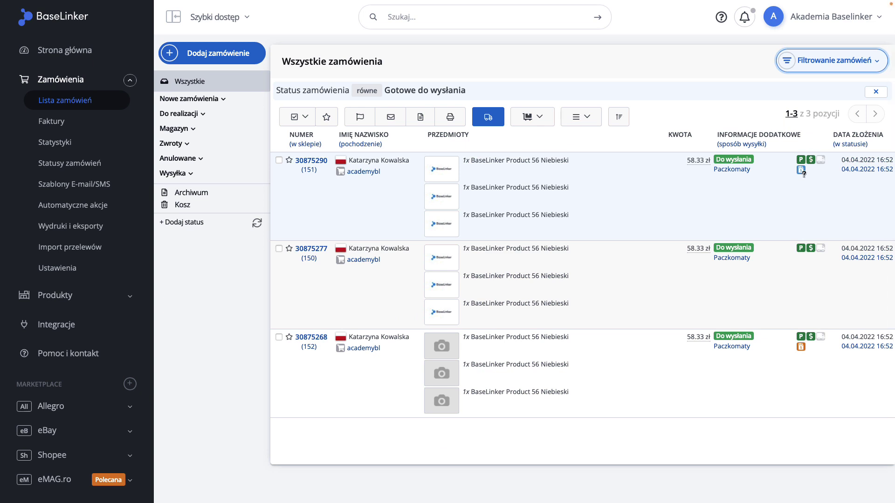
mouse_move(802, 173)
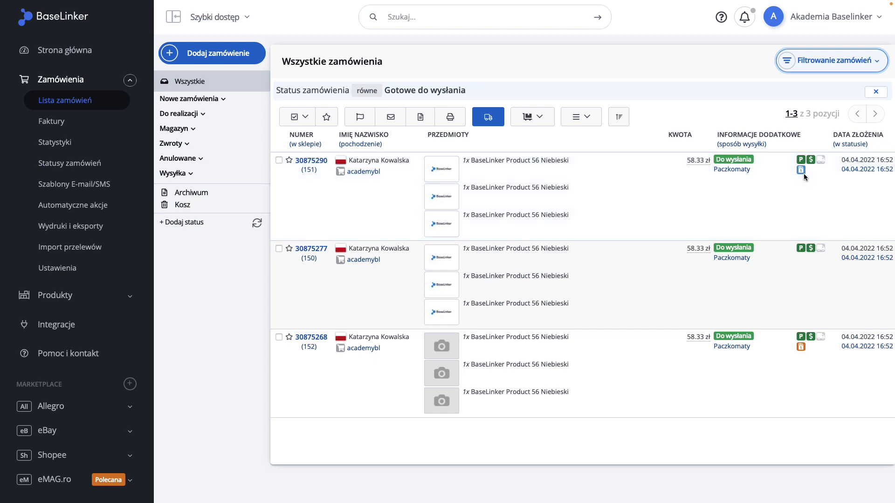
Step: Open the invoice list, select the active invoice, cancel it and confirm the cancellation
click(104, 122)
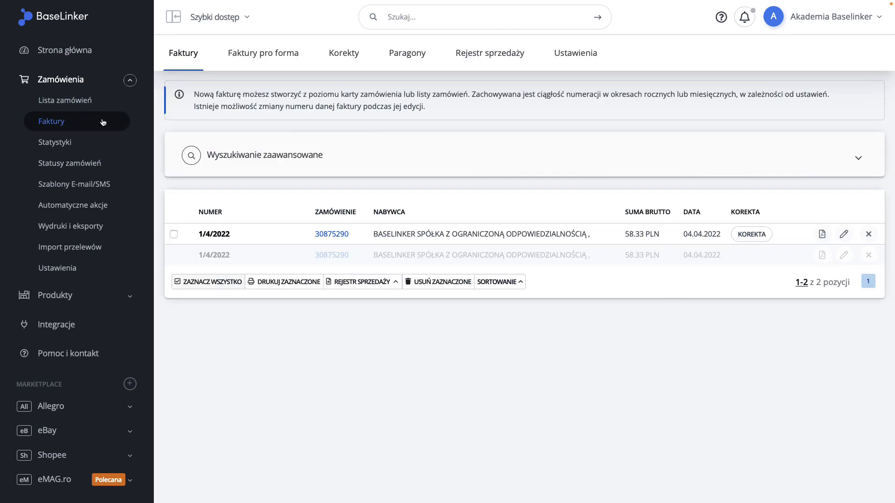
click(174, 235)
click(425, 281)
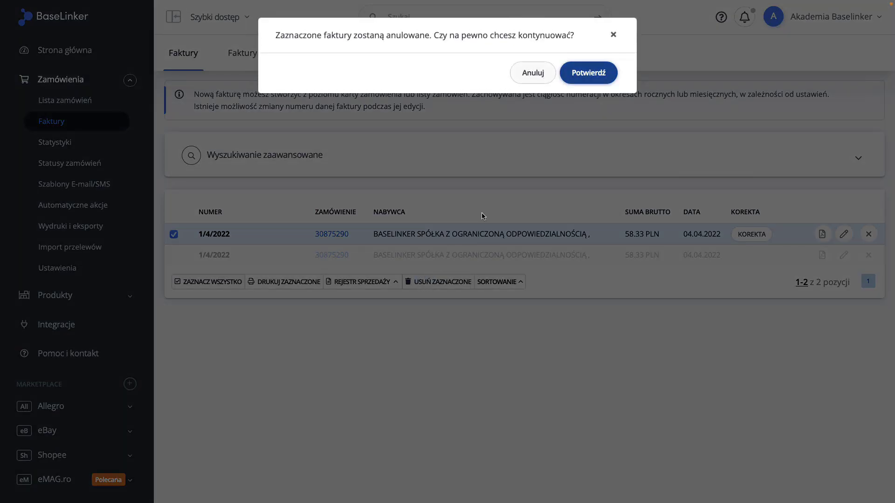
click(604, 80)
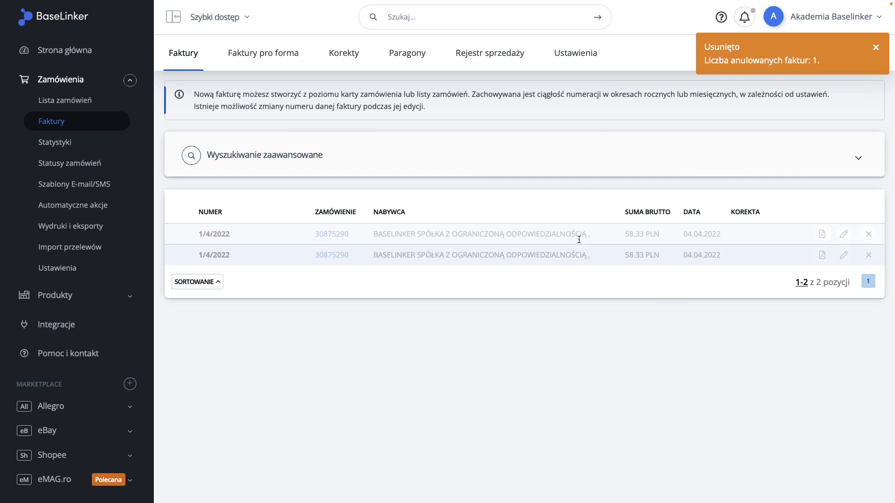
Step: Permanently delete both cancelled invoices from the invoice list, confirming each removal
click(868, 255)
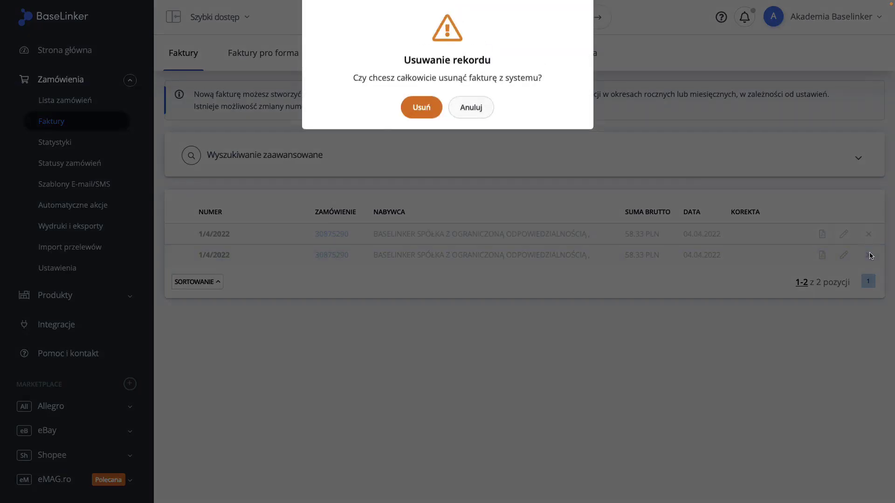
click(423, 130)
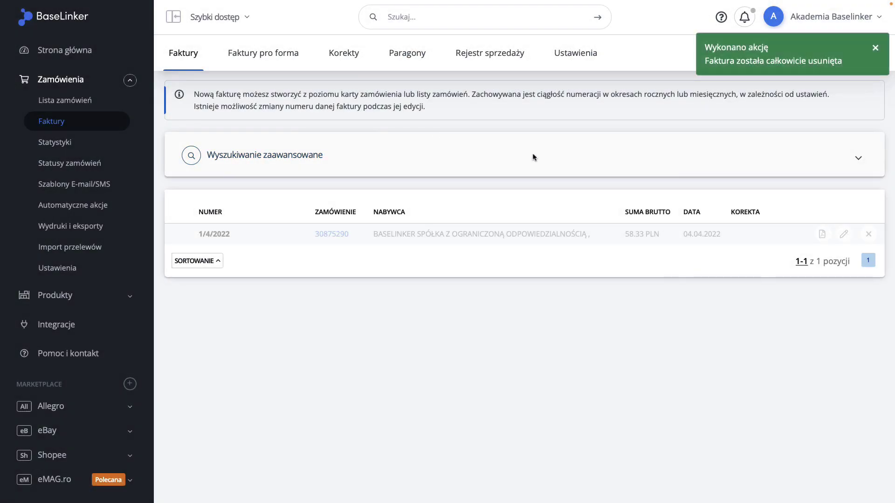
click(868, 234)
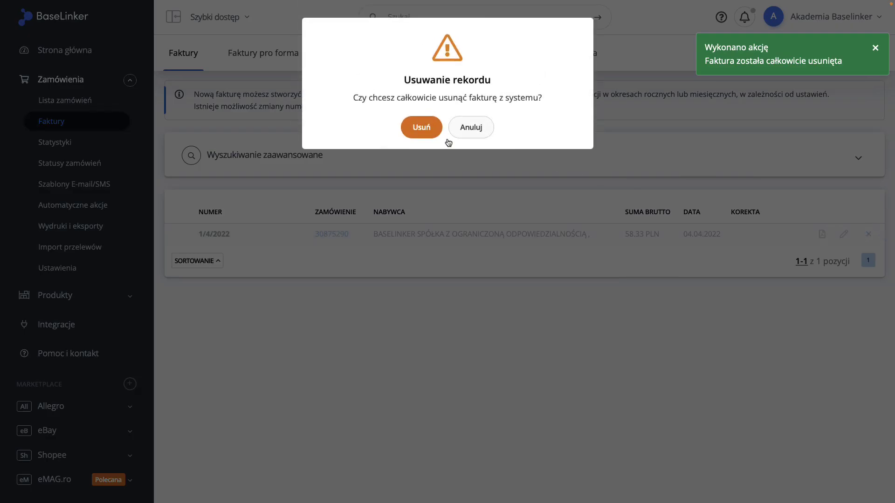
click(427, 135)
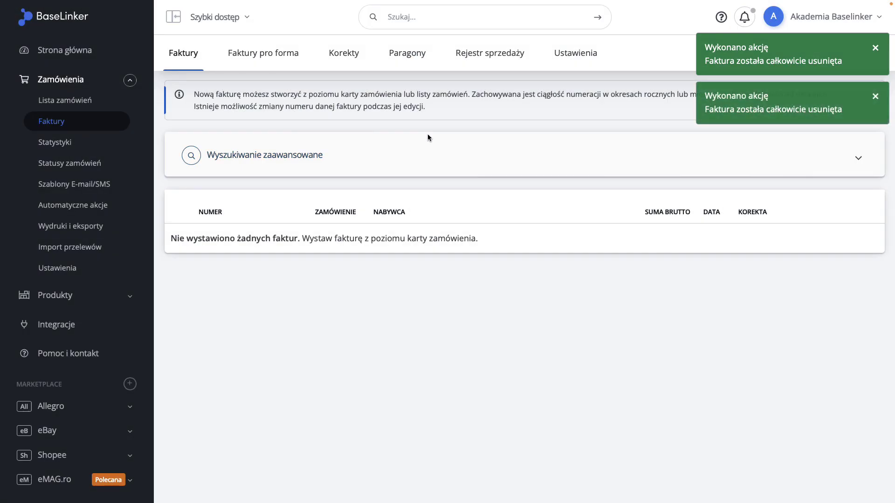
Step: Return to the order list, select the first and third orders and issue a "Faktura" sales document for both
click(97, 107)
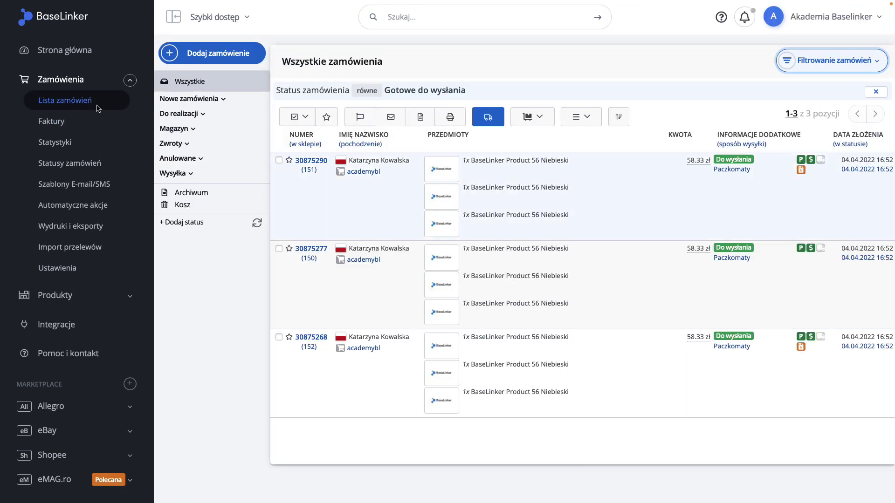
click(278, 162)
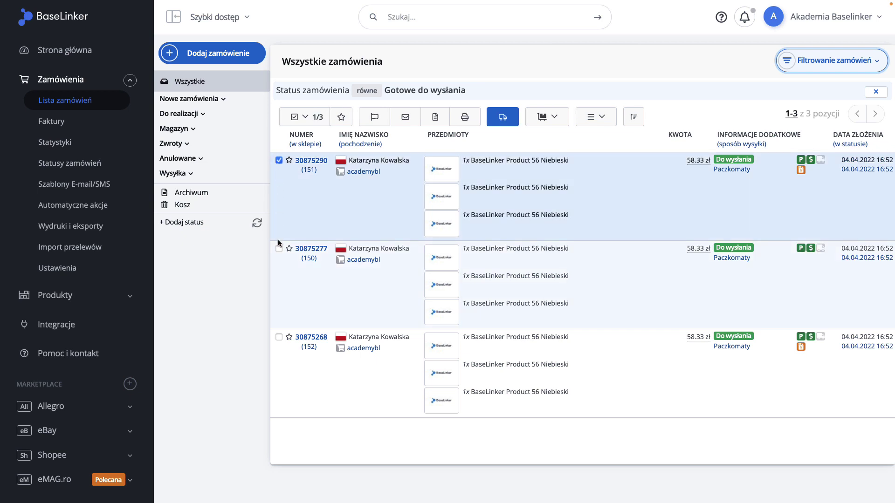
click(278, 338)
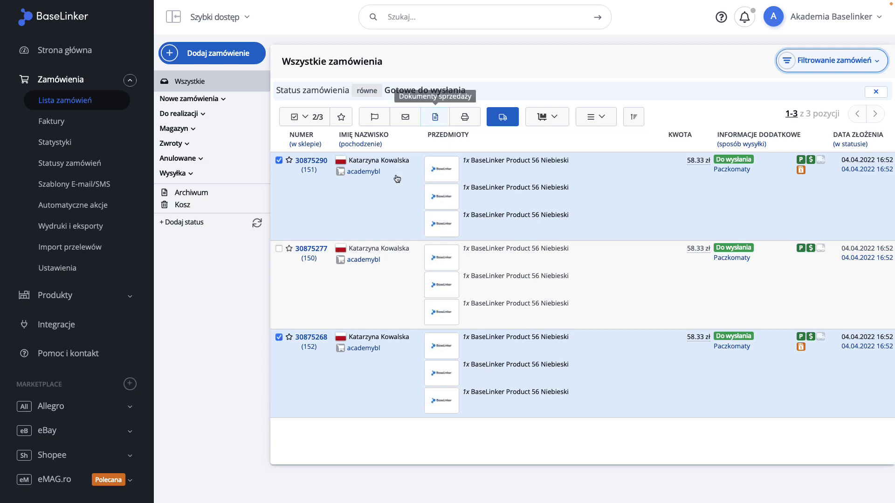
click(439, 117)
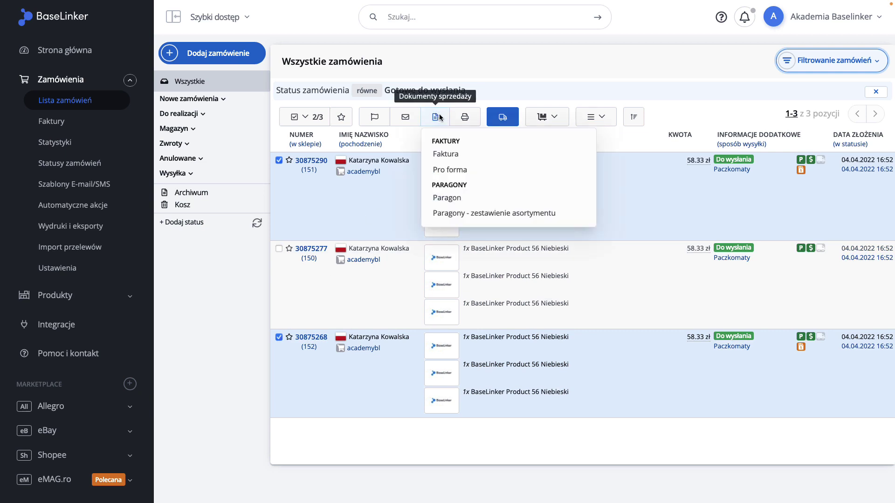
click(453, 157)
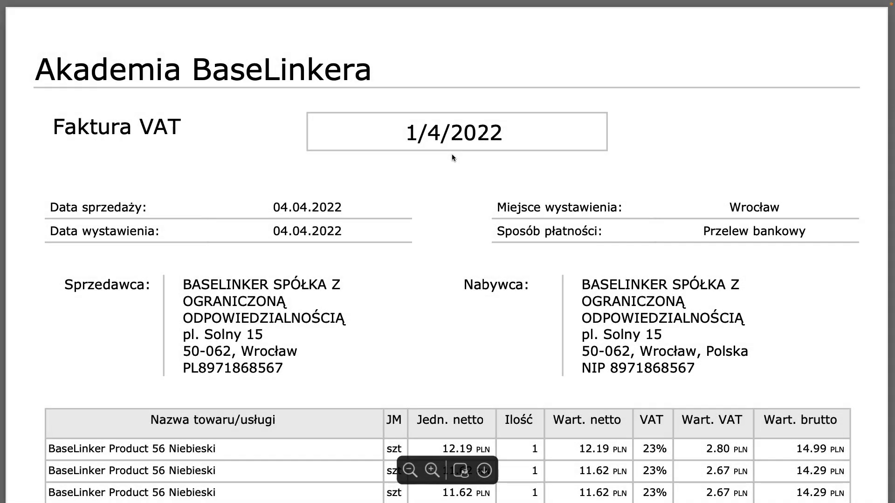
Step: Review both generated invoices in the PDF preview and close it
scroll(452, 158, down, 2)
scroll(451, 157, down, 12)
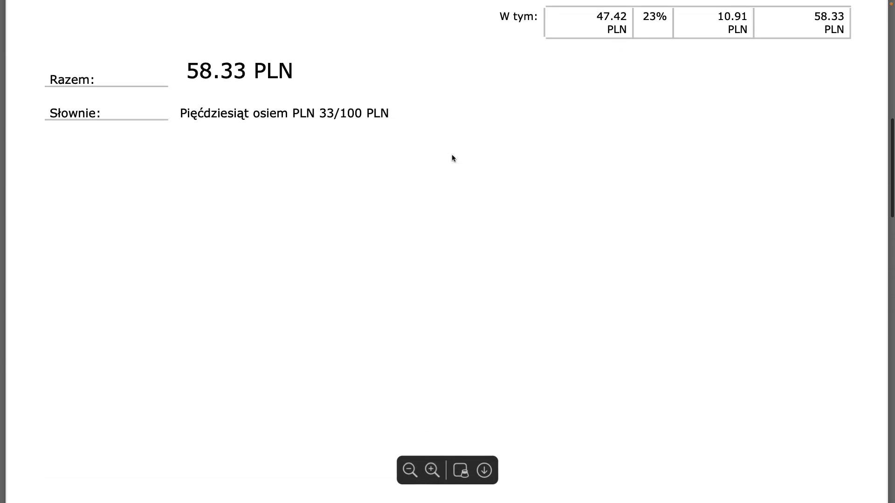
scroll(451, 155, down, 10)
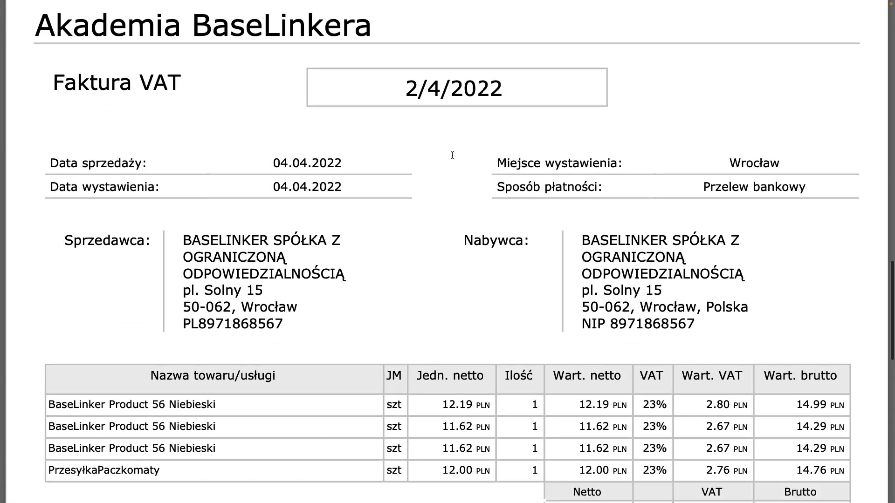
scroll(452, 155, down, 3)
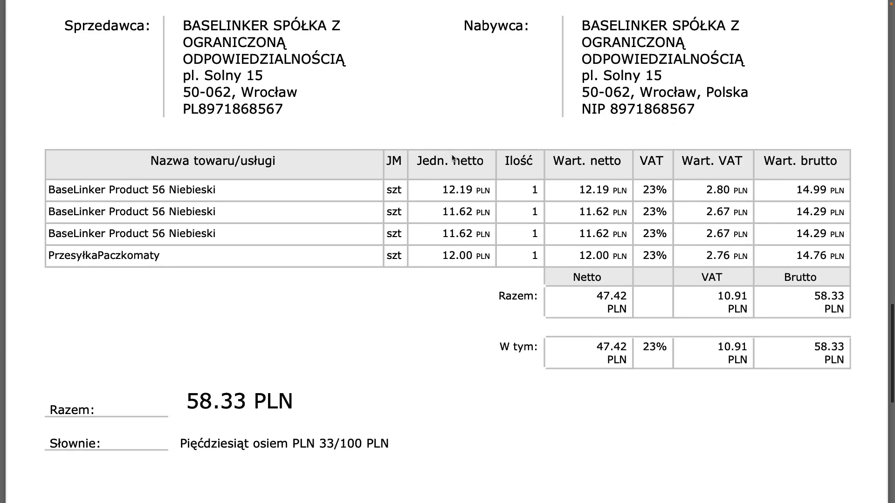
key(ctrl+w)
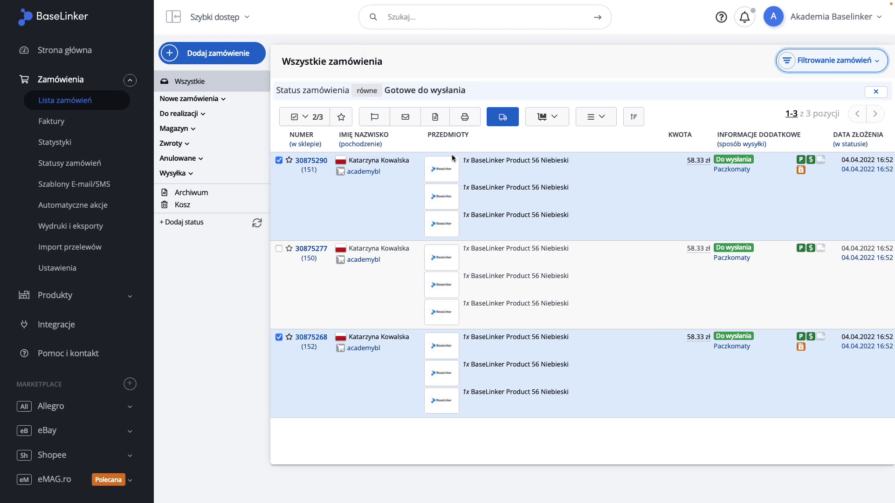
Step: Open the invoice list, select both new invoices, cancel them together and confirm
click(51, 121)
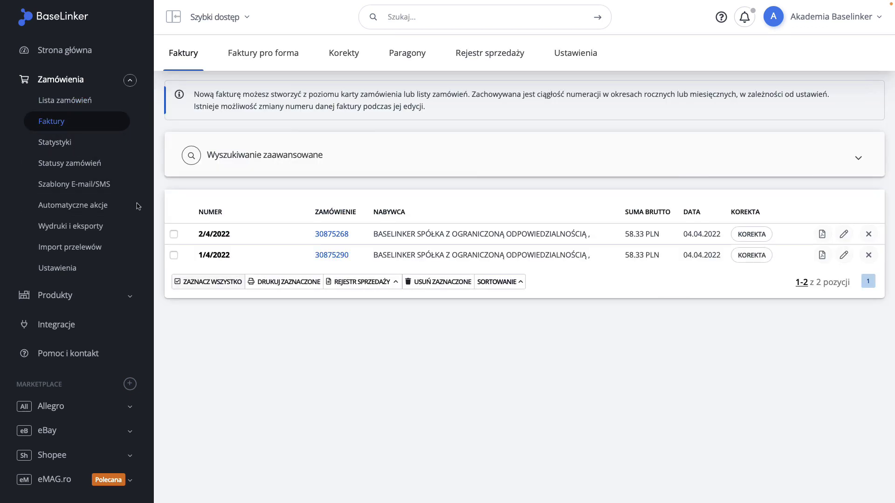
click(173, 235)
click(173, 255)
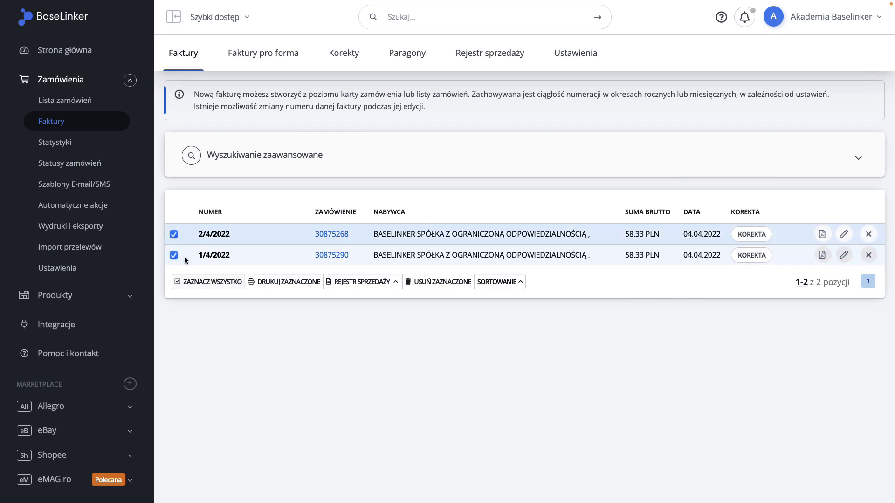
click(419, 283)
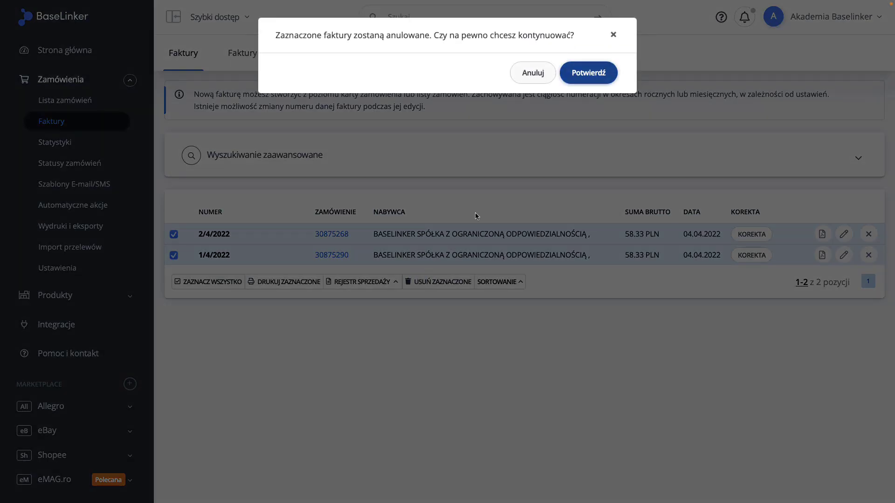
click(598, 74)
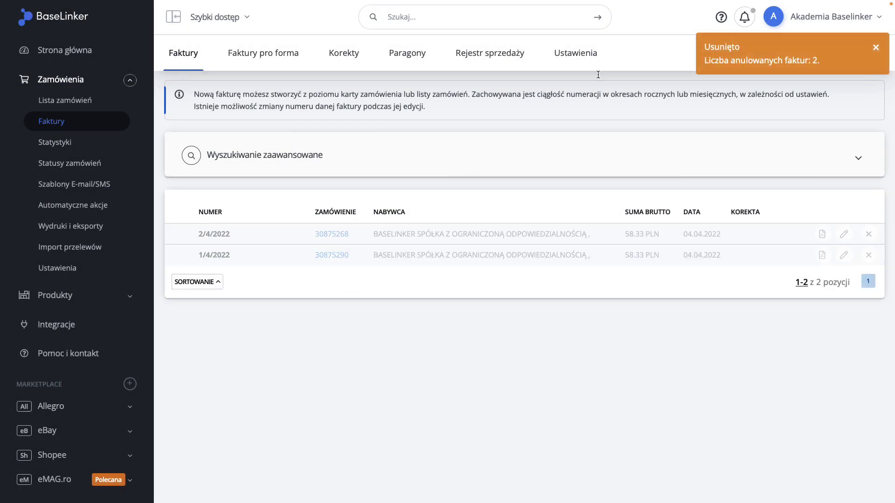
Step: Completely remove the two cancelled invoices from the system, one after the other
click(864, 233)
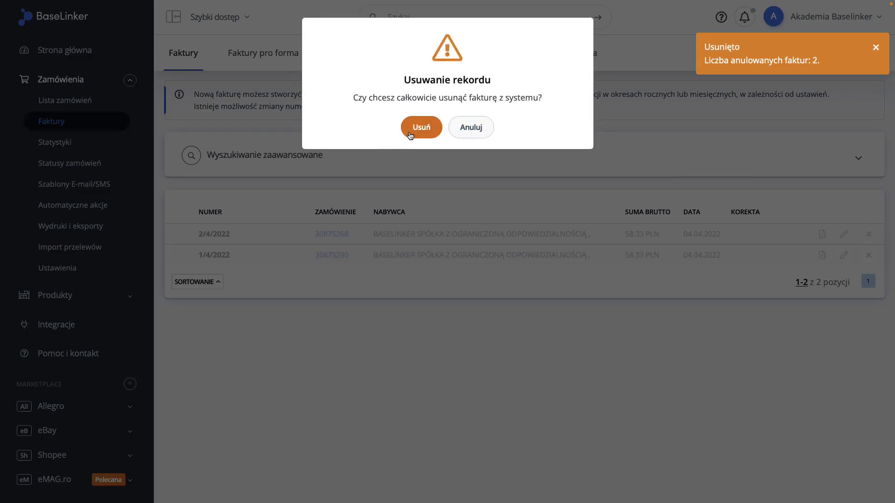
click(415, 127)
click(865, 232)
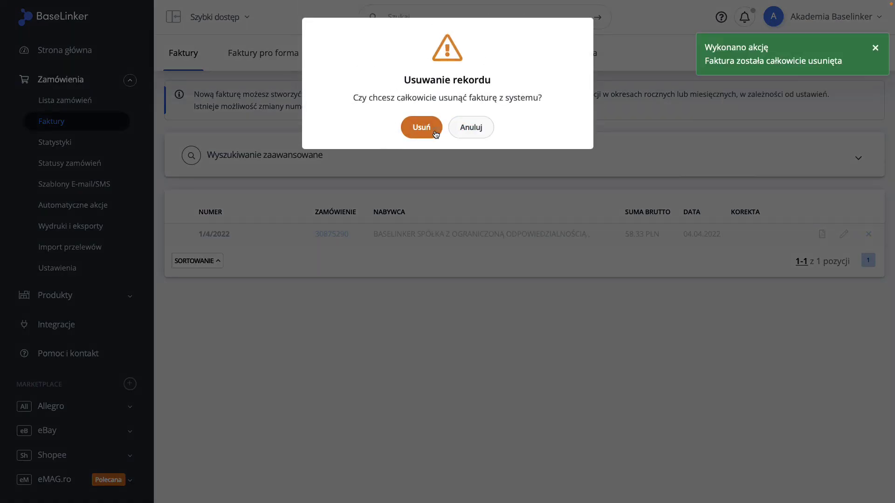
click(419, 125)
Step: Return to the order list, select the first and third orders and run the custom event "Wystaw dokument" on them
click(55, 102)
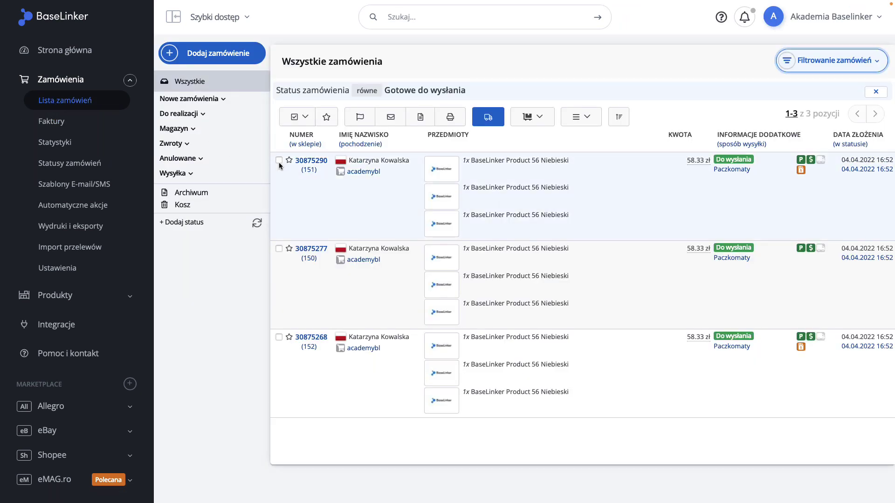
click(280, 162)
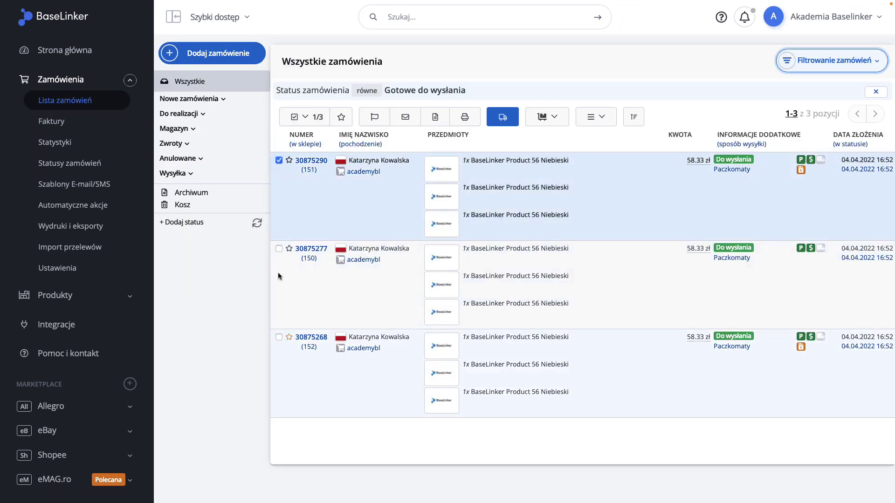
click(279, 338)
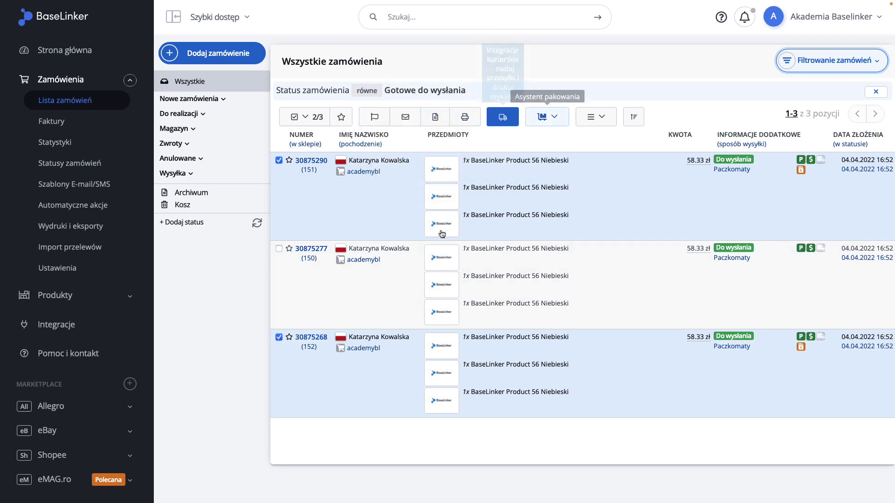
click(604, 124)
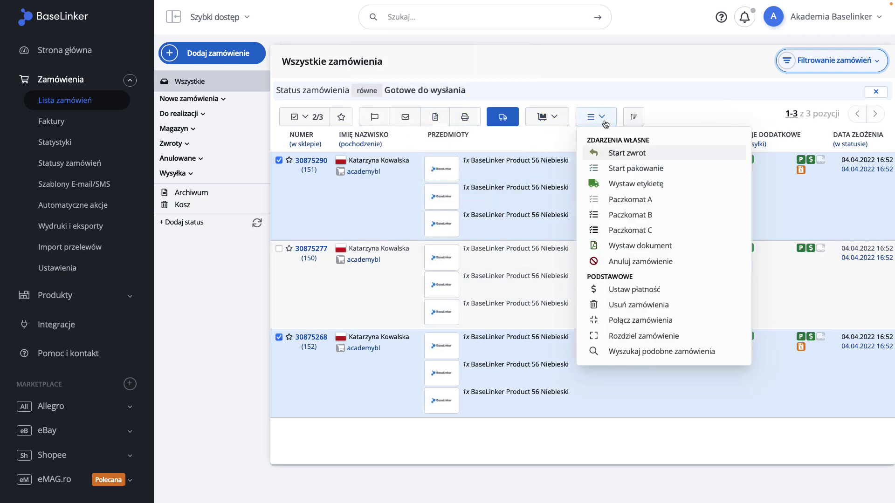
click(623, 251)
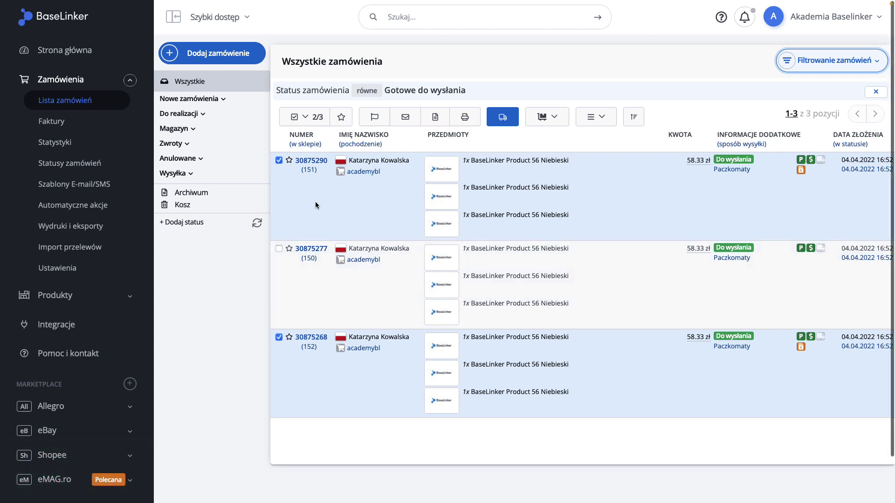
Step: Open the invoice list, select the two invoices issued by the custom event, cancel them and confirm
click(71, 129)
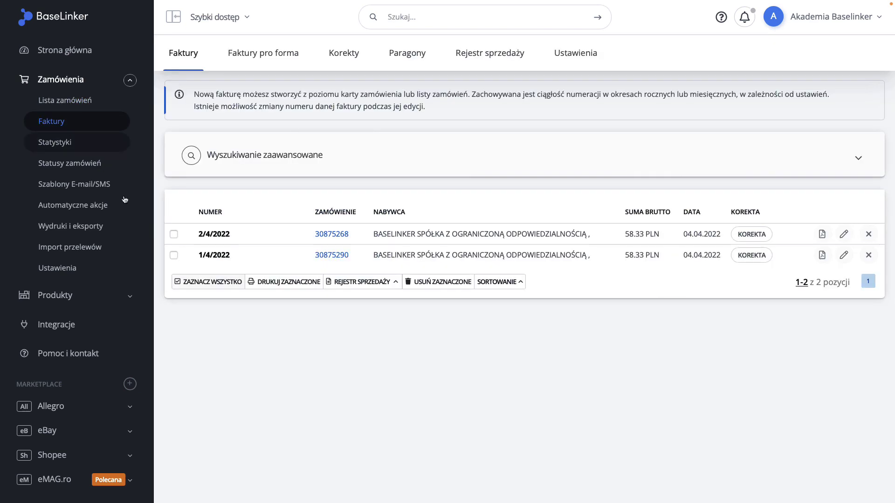
click(174, 255)
click(173, 234)
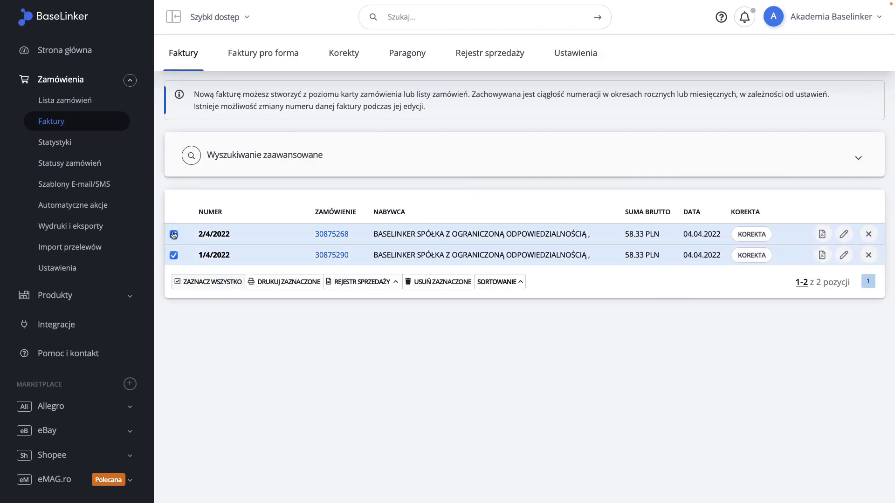
click(458, 283)
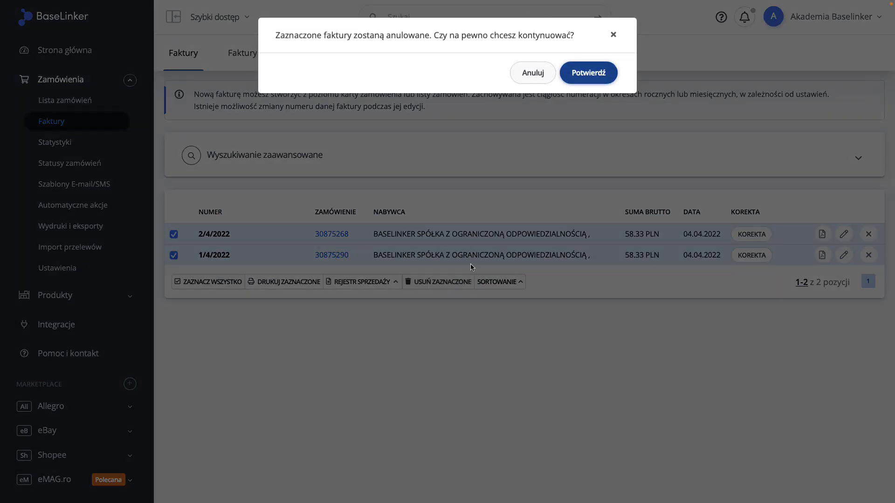
click(586, 74)
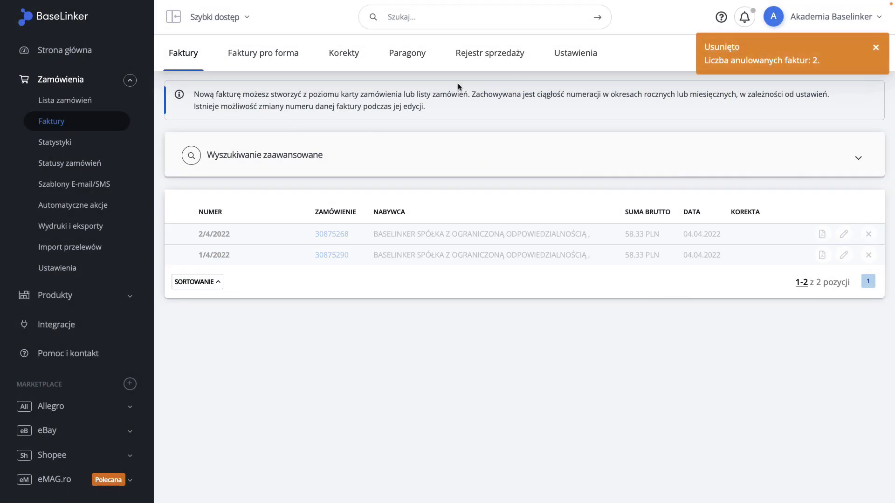
Step: Return to the order list, open the second order's card and issue a receipt (paragon) for it
click(113, 98)
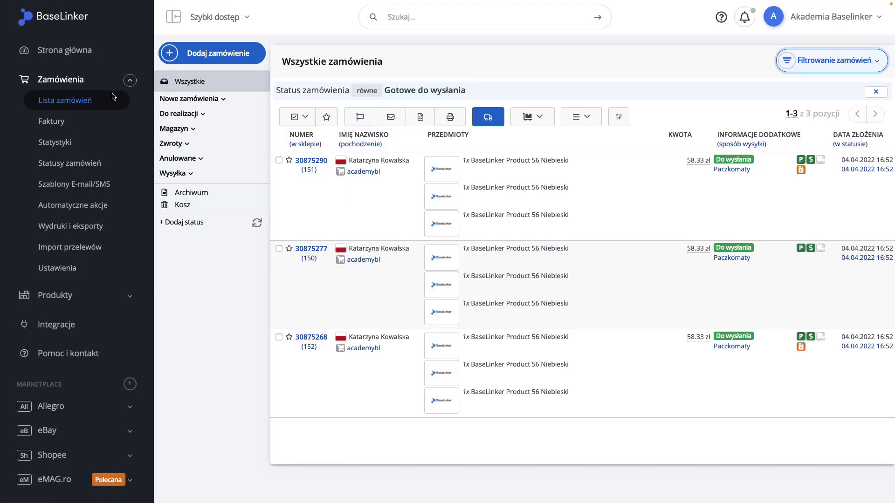
click(278, 250)
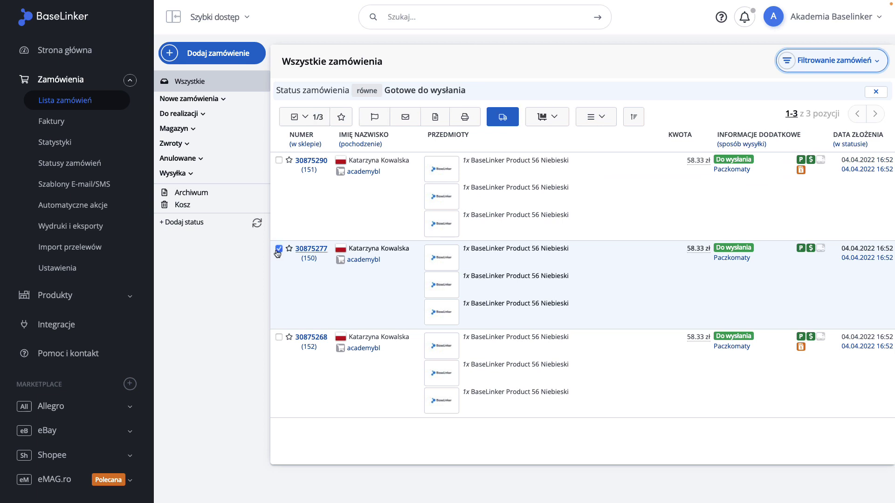
click(311, 250)
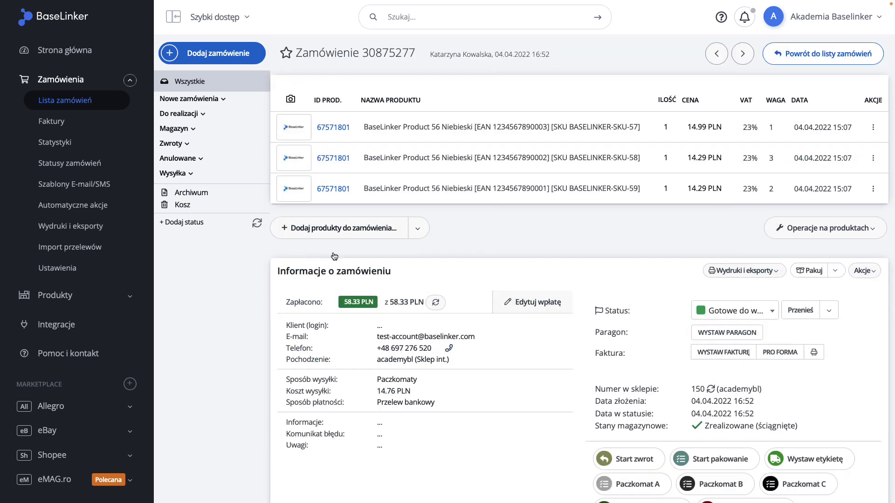
click(713, 328)
Step: Open the order's receipt PDF, review its items and total, and close the preview
click(715, 333)
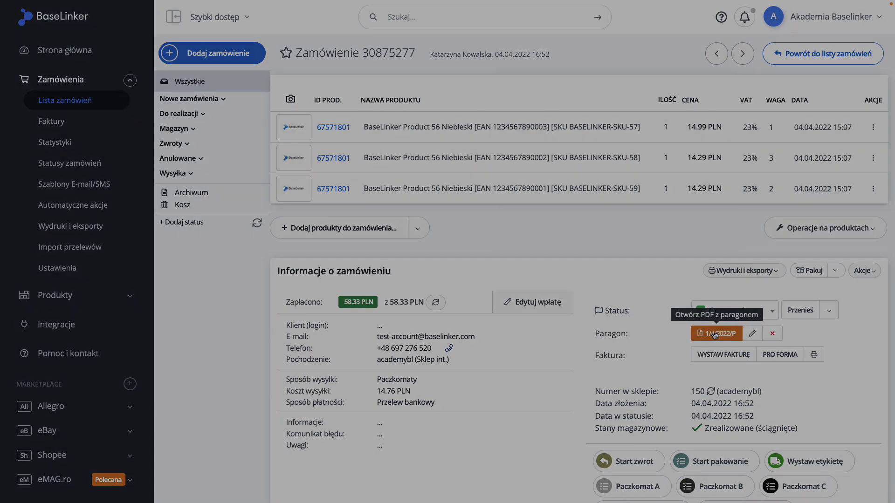
scroll(713, 331, down, 3)
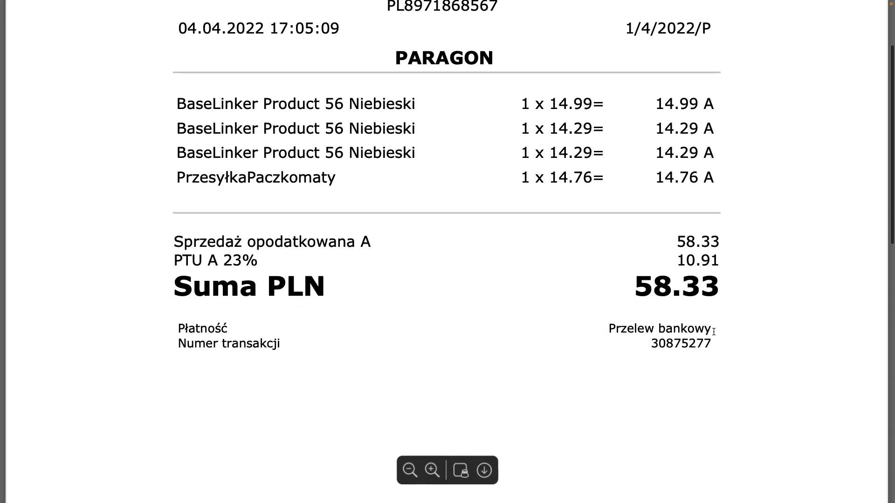
scroll(713, 330, up, 3)
key(Escape)
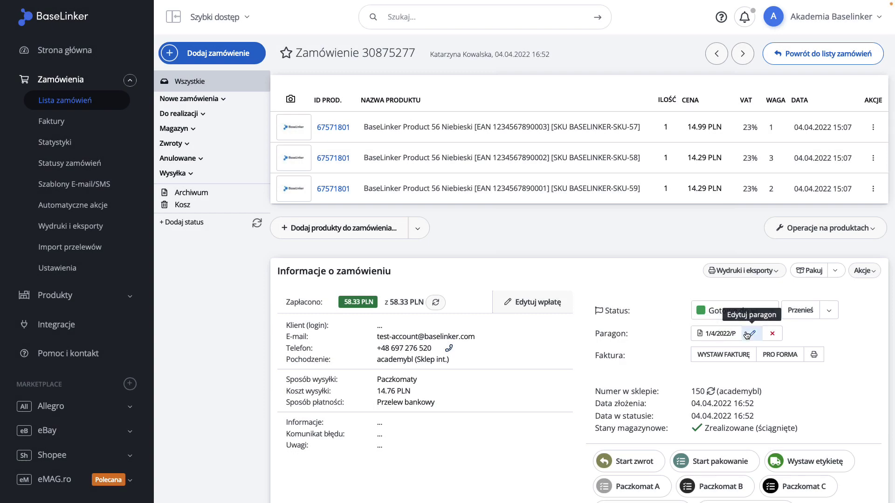
Step: Cancel the order's receipt and run the custom event "Wystaw dokument" on the order
click(749, 333)
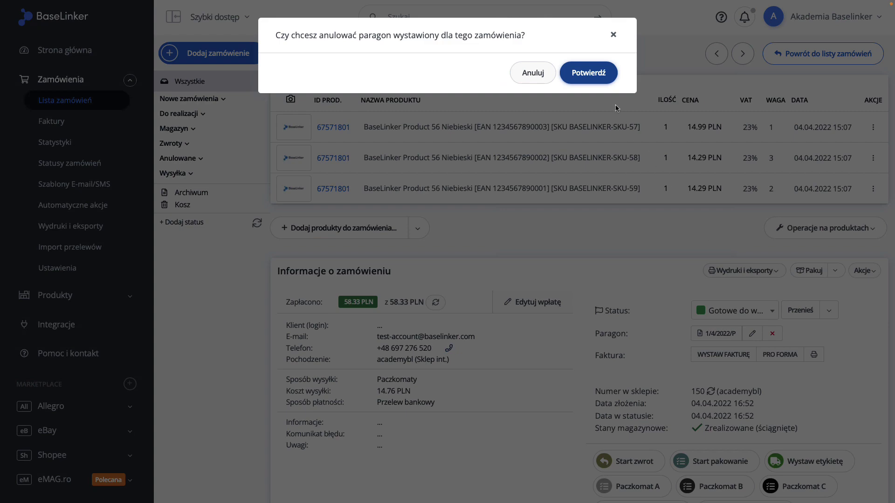
click(597, 76)
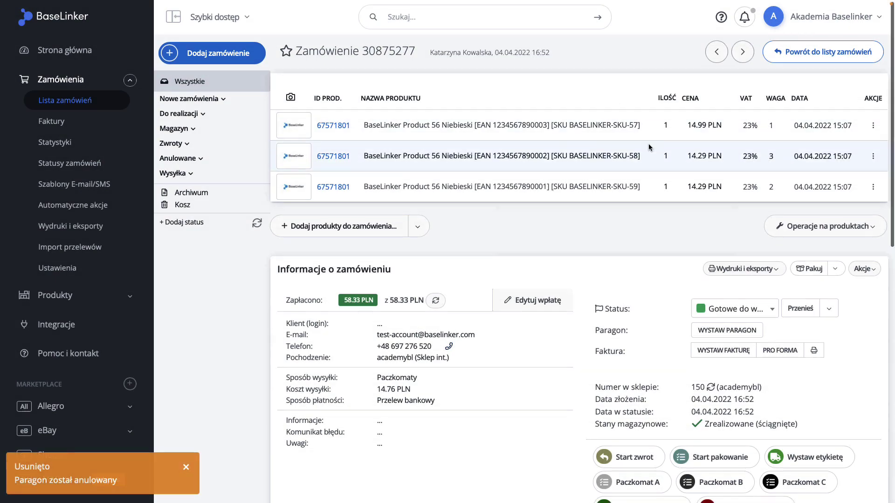
scroll(648, 145, down, 2)
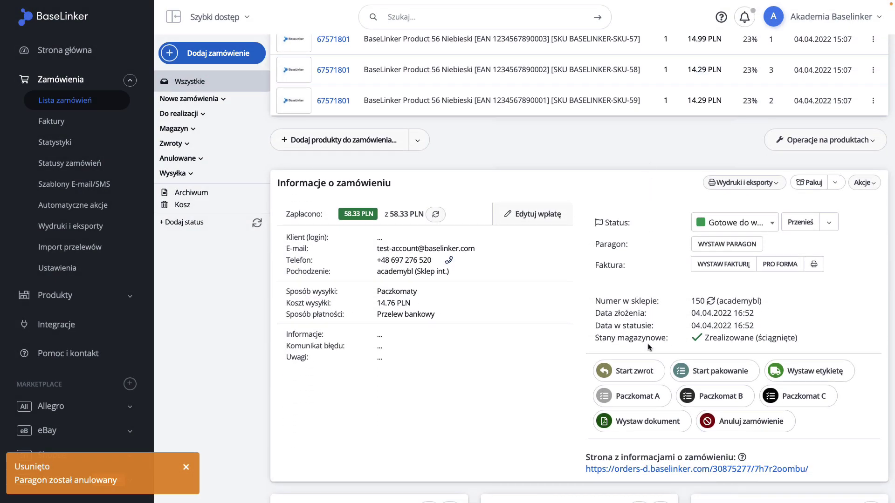
click(648, 422)
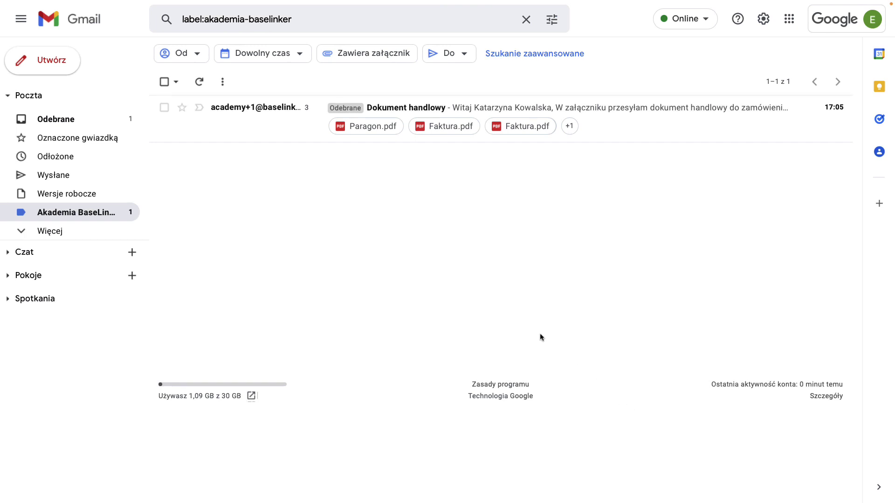
Step: Switch to Gmail, open the "Dokument handlowy" thread and check the latest message with its attached Paragon.pdf
click(286, 126)
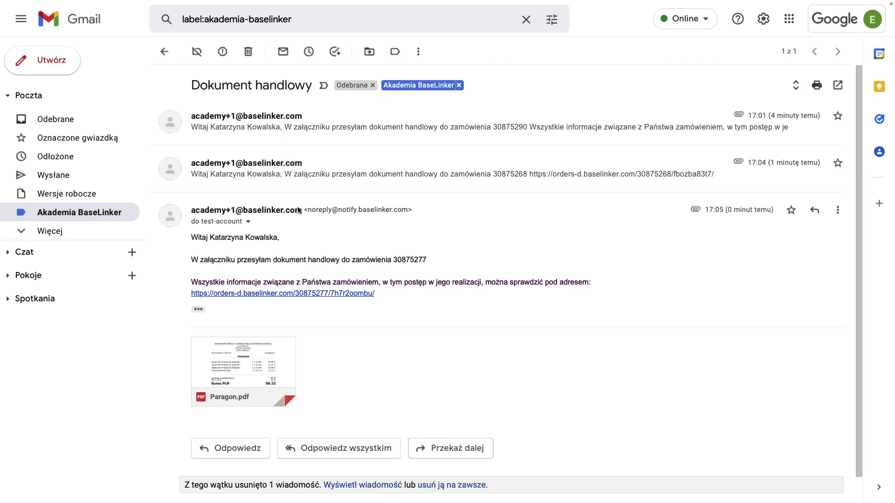
scroll(299, 210, down, 1)
mouse_move(252, 336)
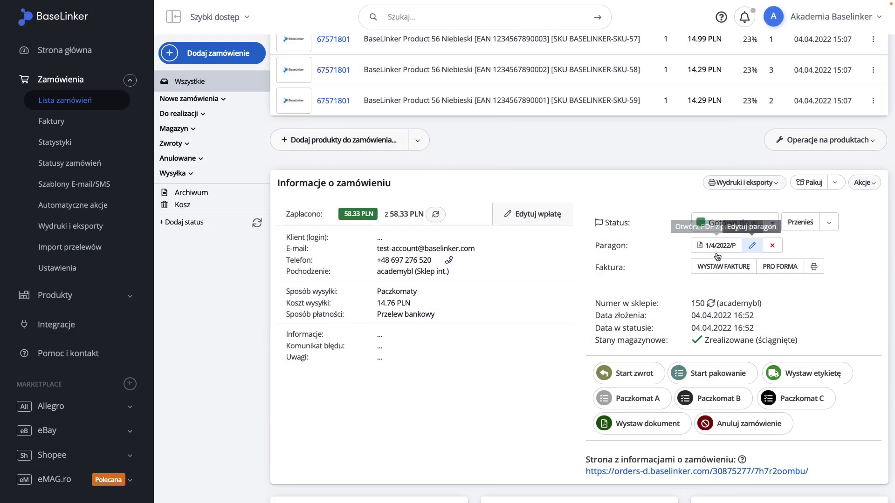
Step: Back in BaseLinker, cancel the reissued receipt on the order card and completely delete both cancelled receipts from the receipt list
click(764, 248)
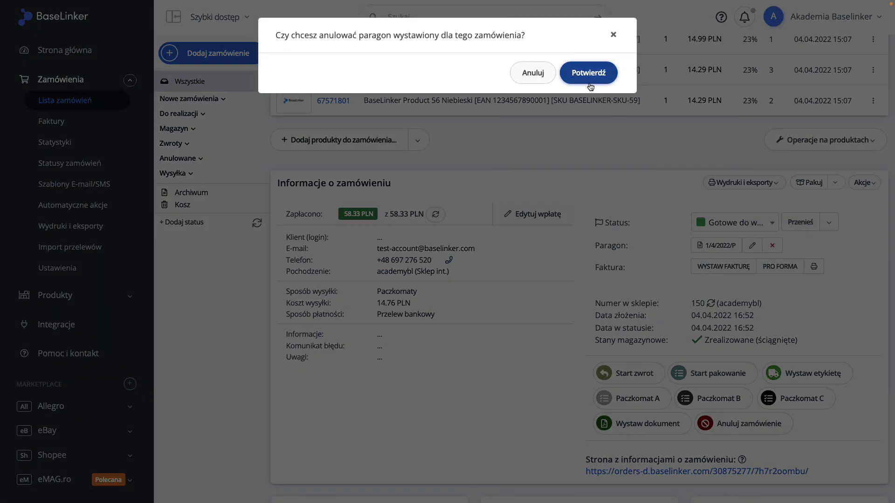
click(589, 82)
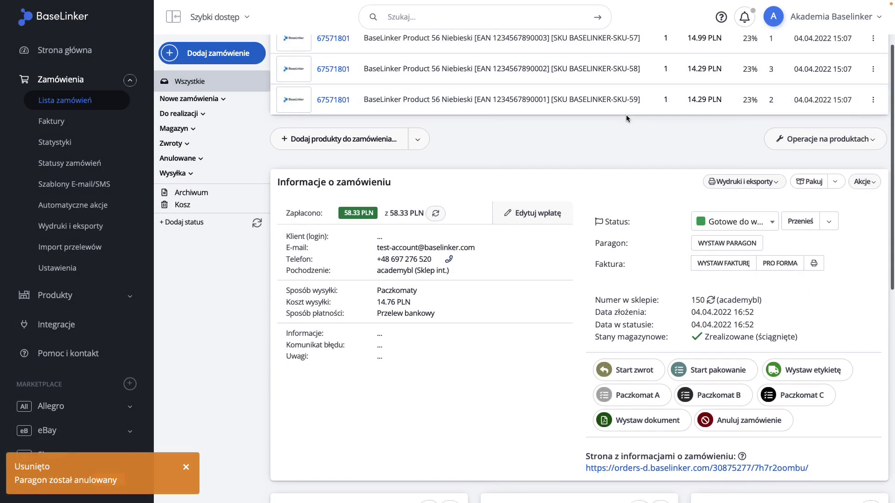
click(68, 127)
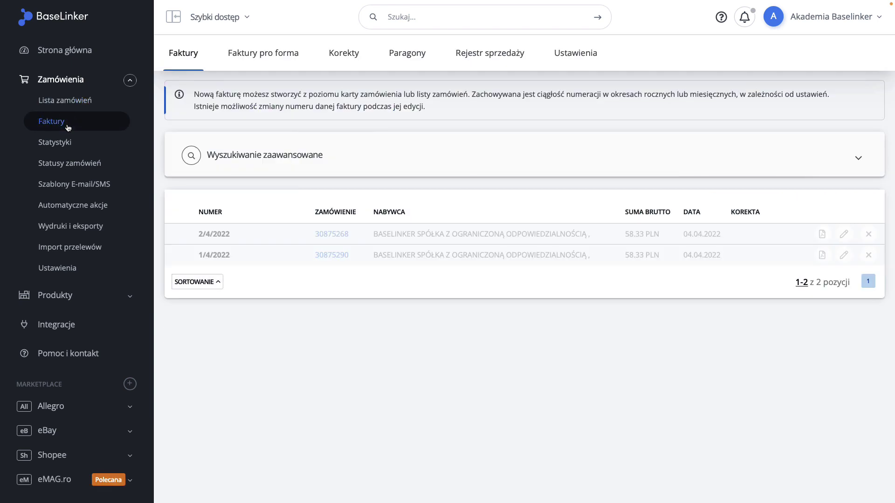
click(403, 57)
scroll(441, 125, down, 1)
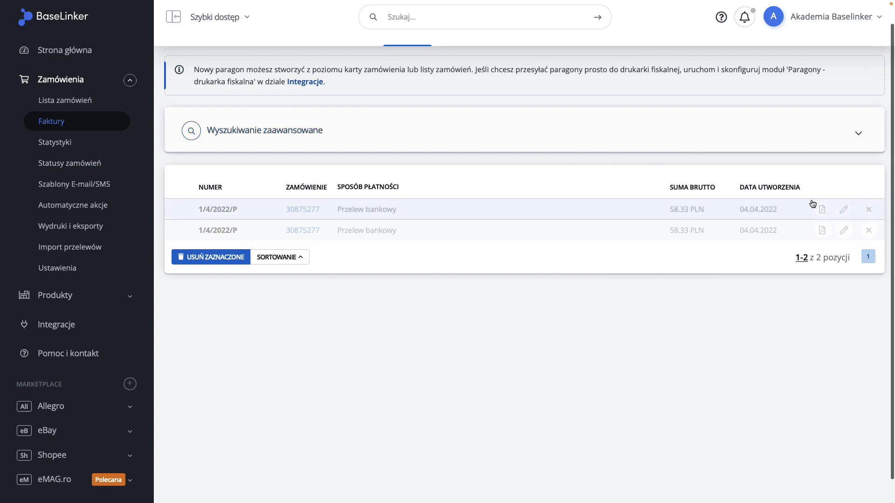
click(867, 210)
click(435, 135)
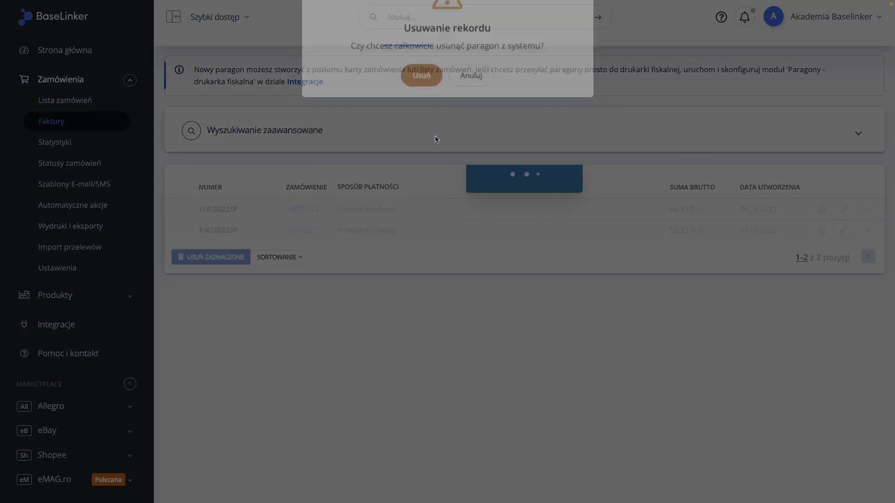
click(867, 211)
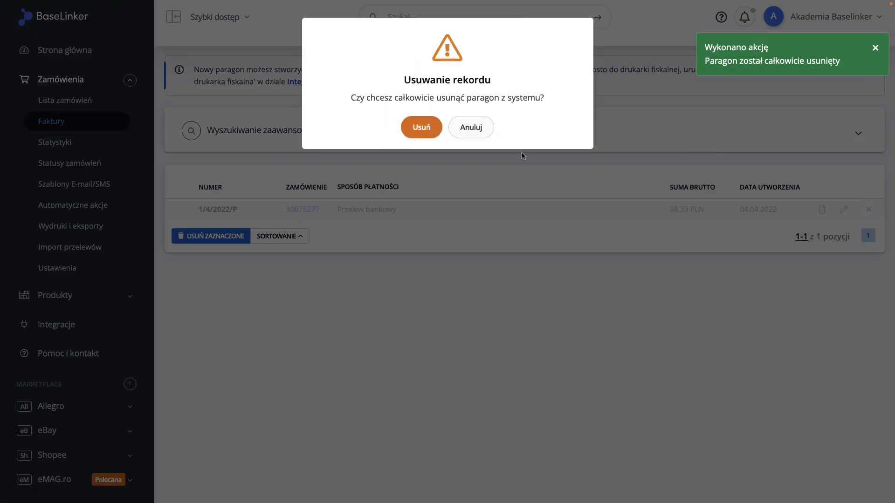
click(422, 136)
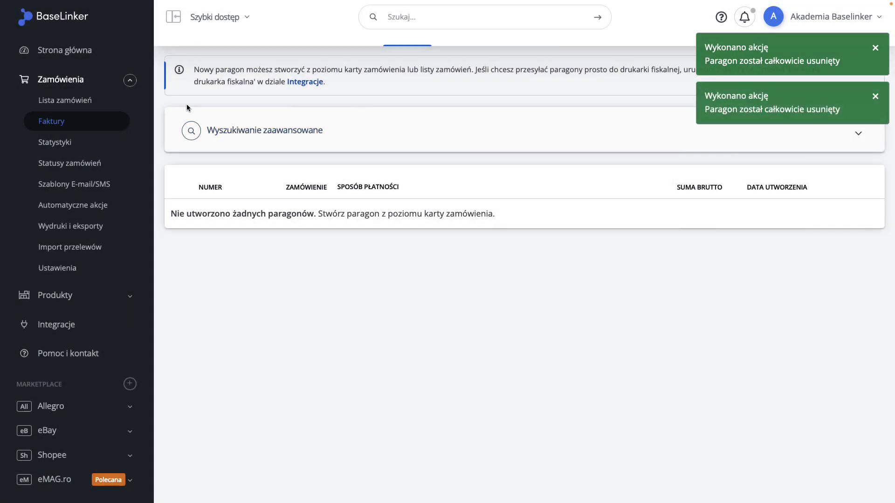
Step: Return to the order list, select all orders on this page and issue their sales documents in bulk with the custom event "Wystaw dokument"
click(100, 97)
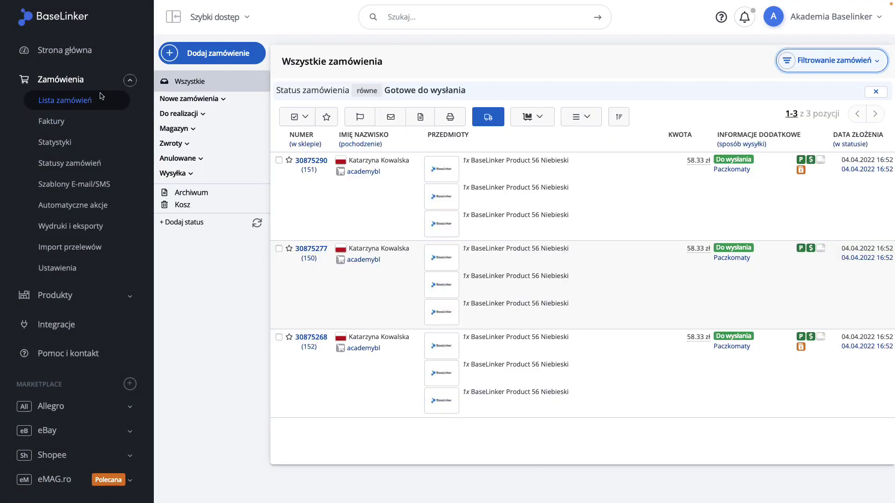
click(301, 123)
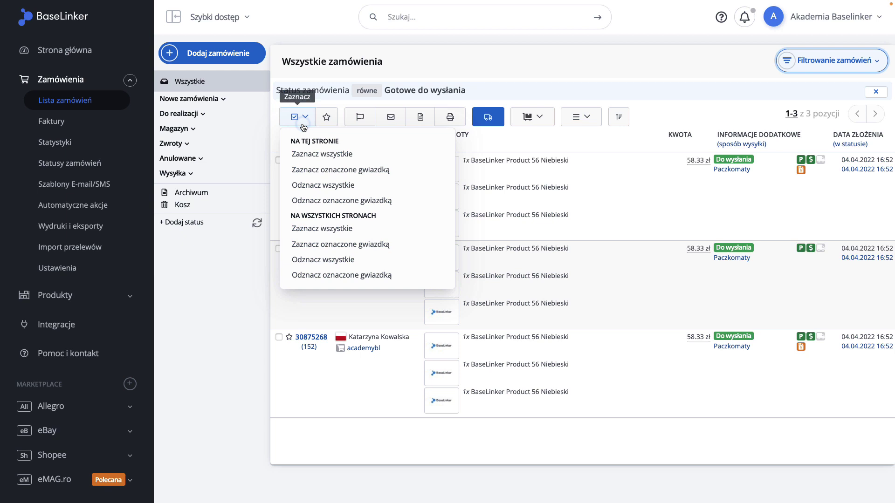
click(315, 154)
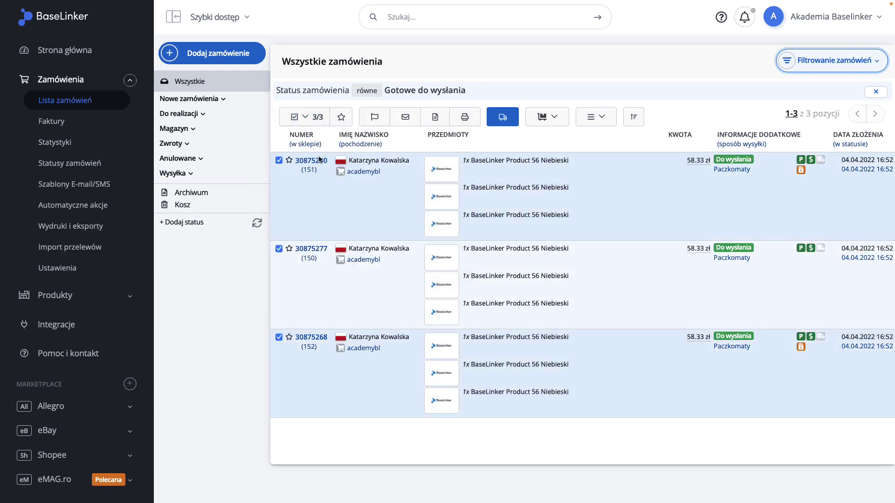
click(435, 118)
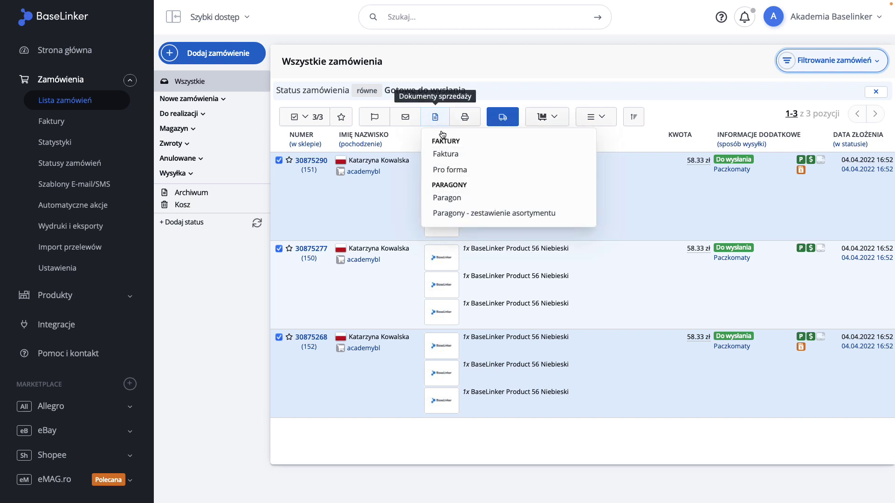
click(593, 119)
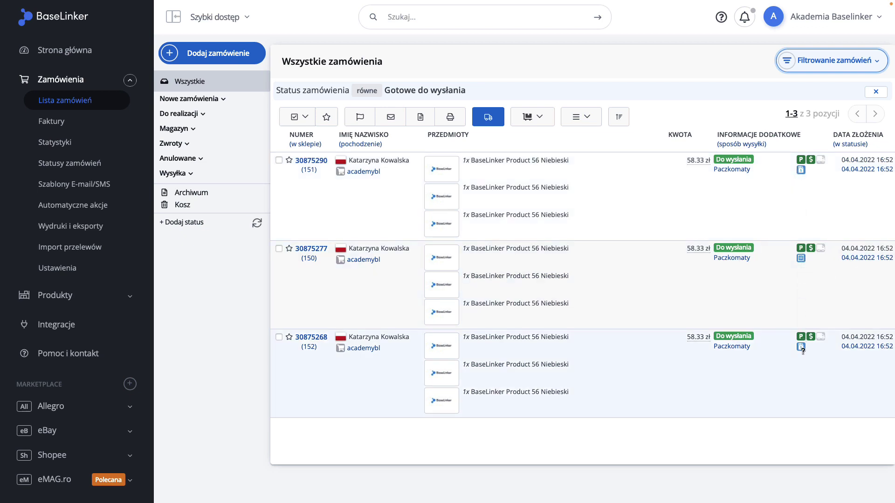
mouse_move(802, 349)
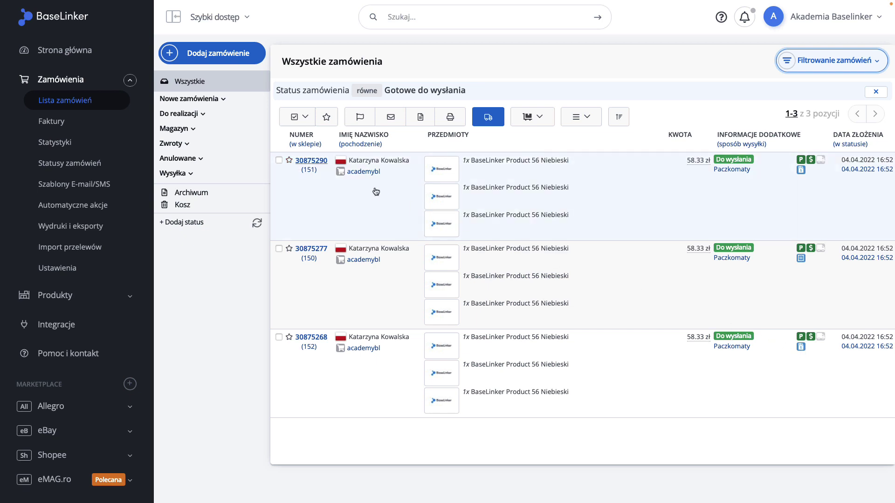
Step: Open the first order's card, cancel its invoice and confirm
click(307, 161)
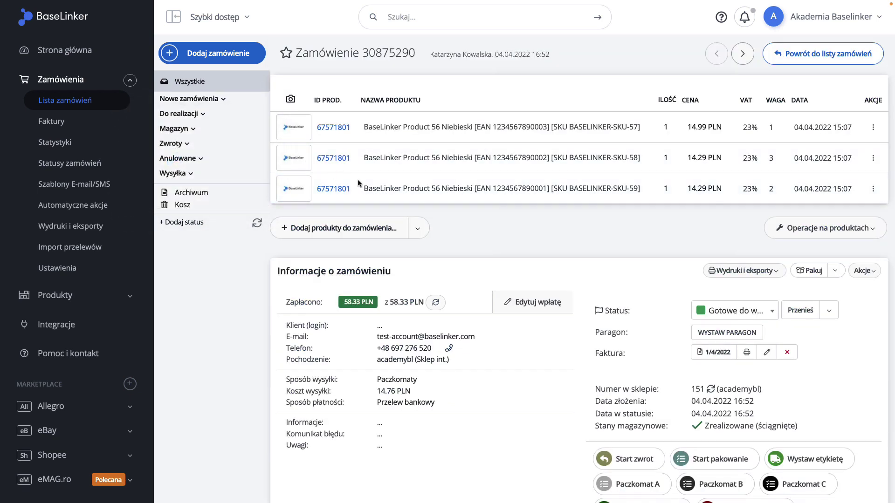
scroll(684, 301, down, 1)
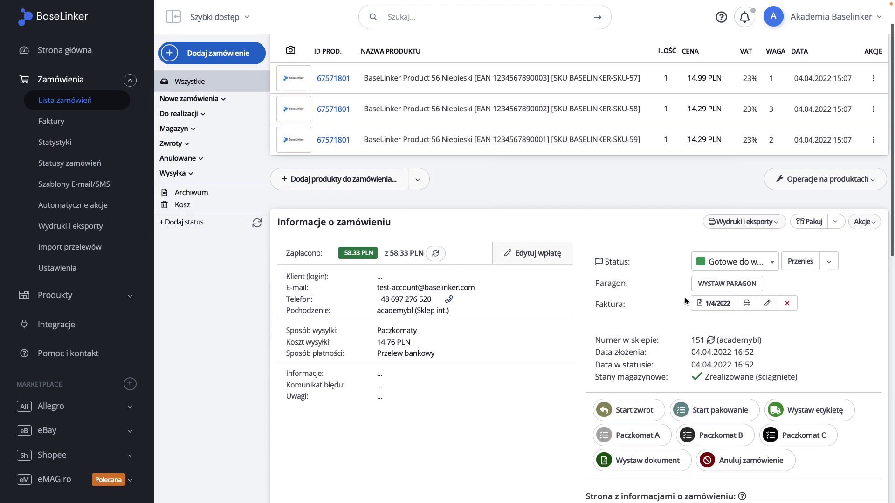
click(786, 304)
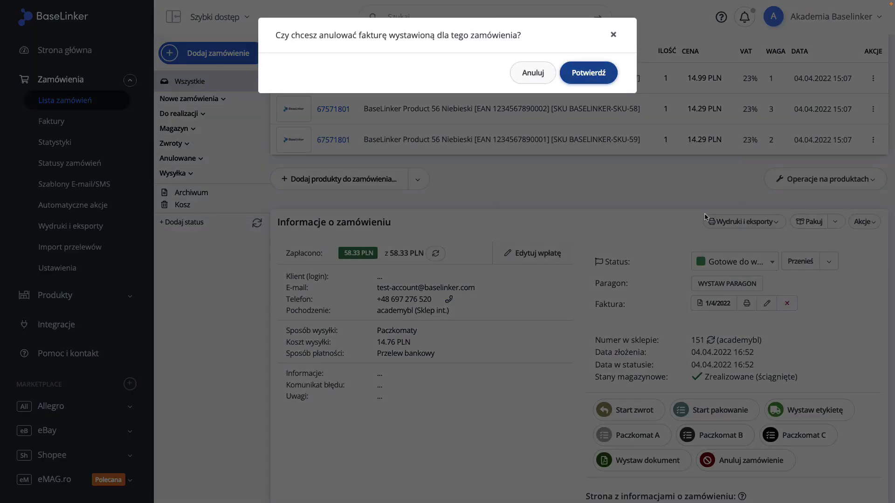
click(581, 75)
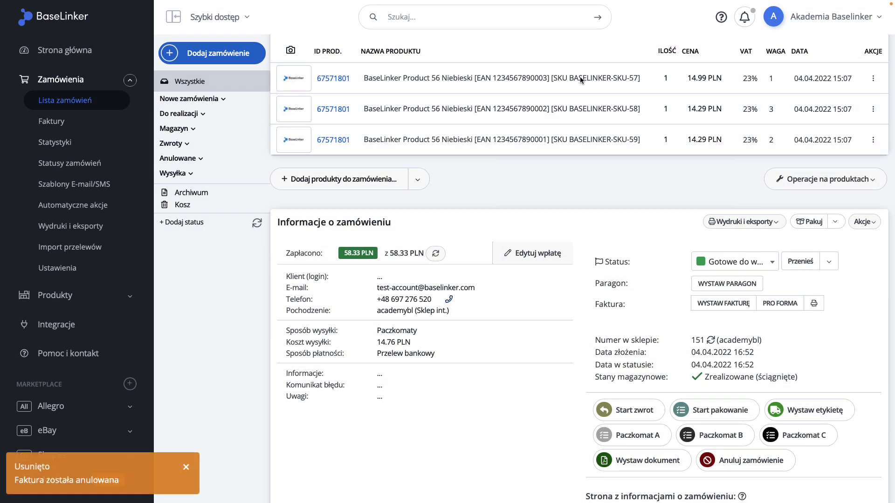
Step: Issue a pro forma invoice for the order, review its items and totals in the preview and close it
click(778, 304)
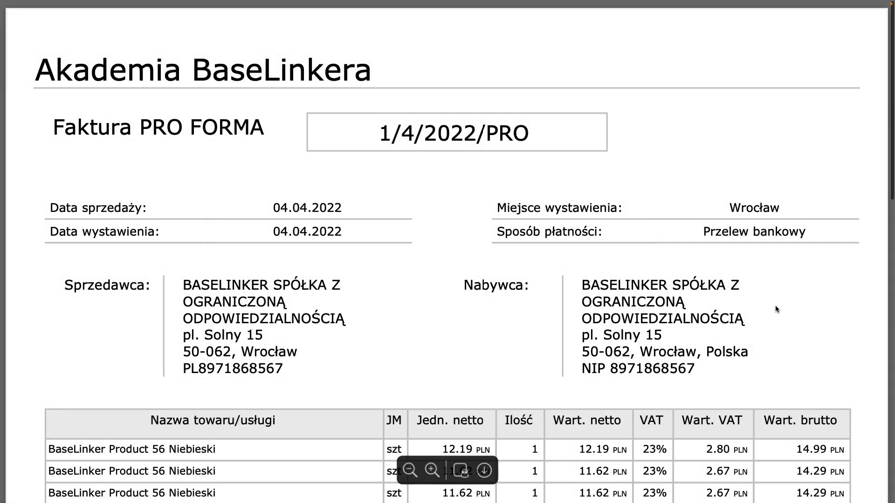
scroll(776, 305, down, 10)
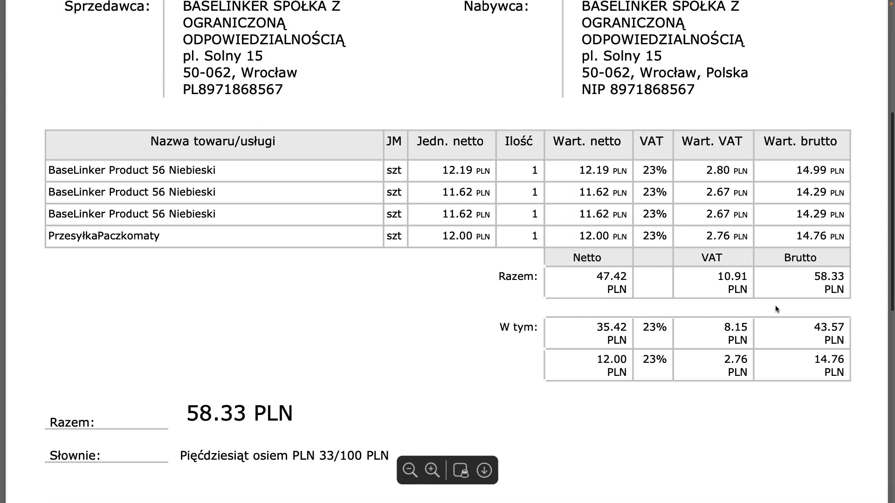
scroll(775, 306, up, 6)
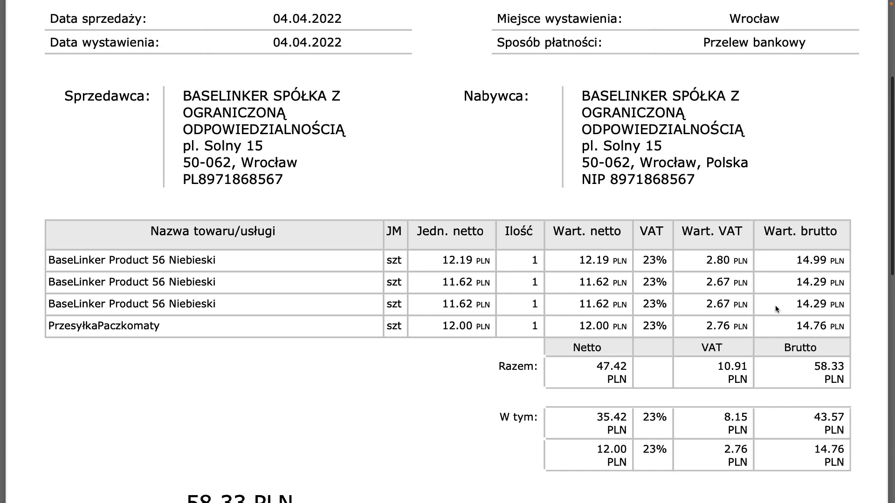
scroll(775, 305, up, 4)
key(Escape)
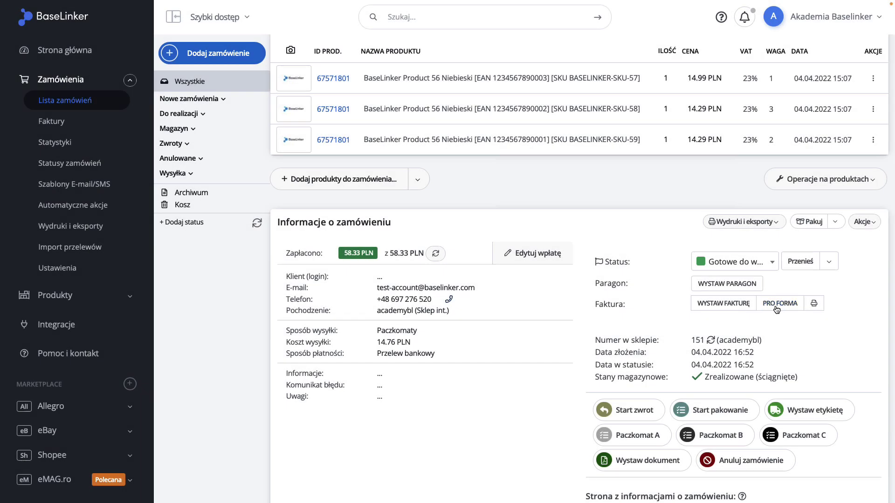
Step: Go to the pro forma invoice list, open the PDF of the order's pro forma, and cancel that pro forma
click(106, 128)
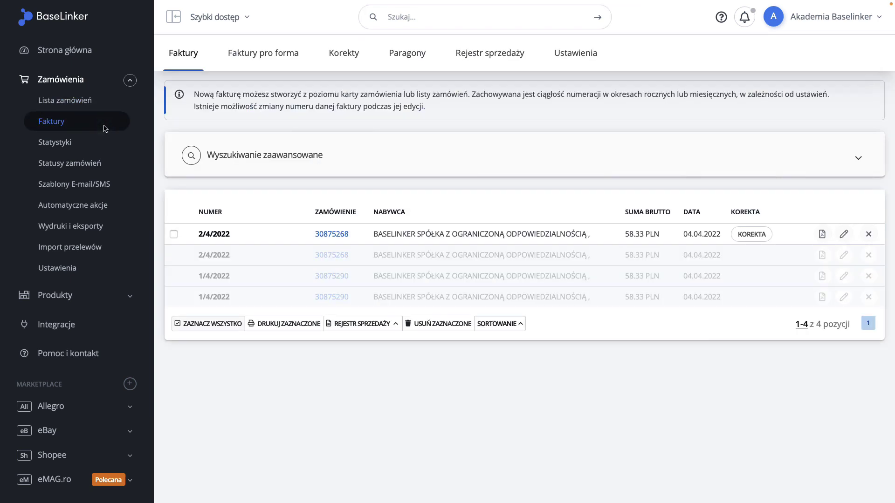
click(293, 55)
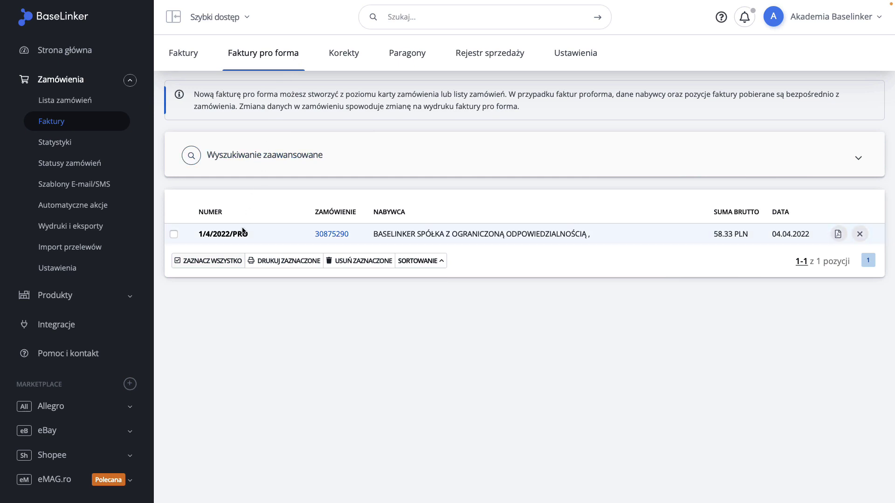
click(836, 235)
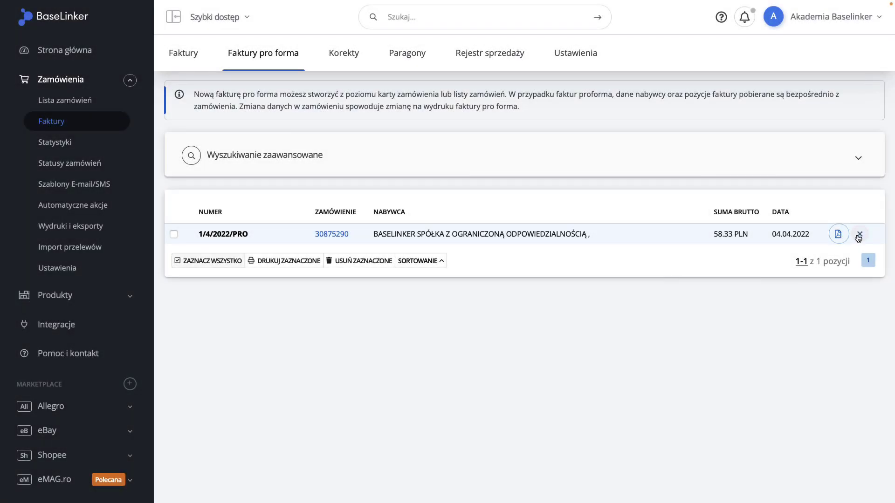
click(858, 234)
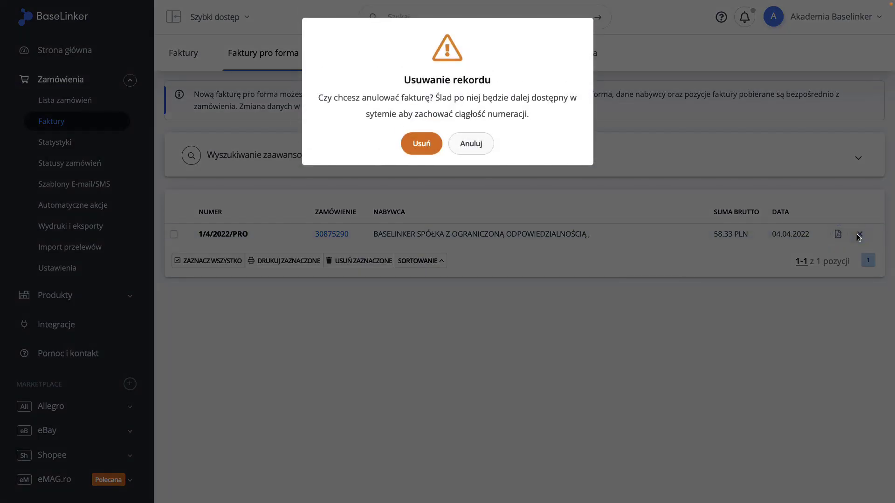
click(414, 150)
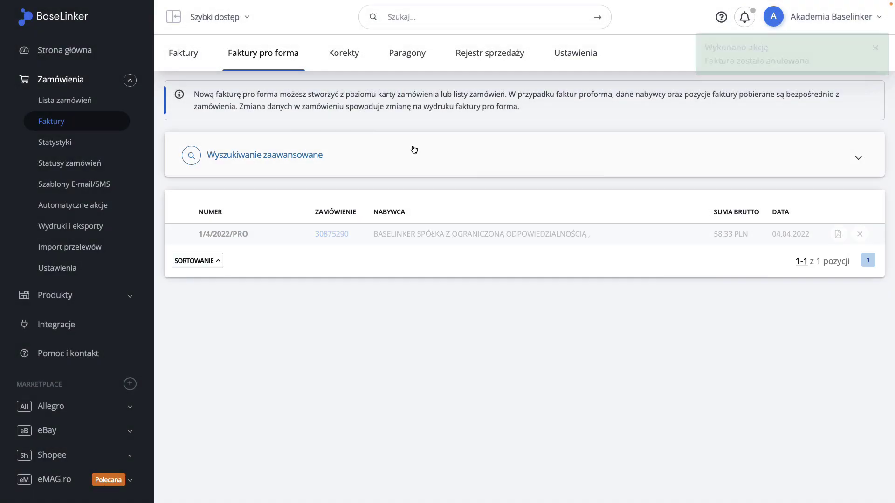
Step: Return to the order list and check the document icons of the three orders
click(95, 101)
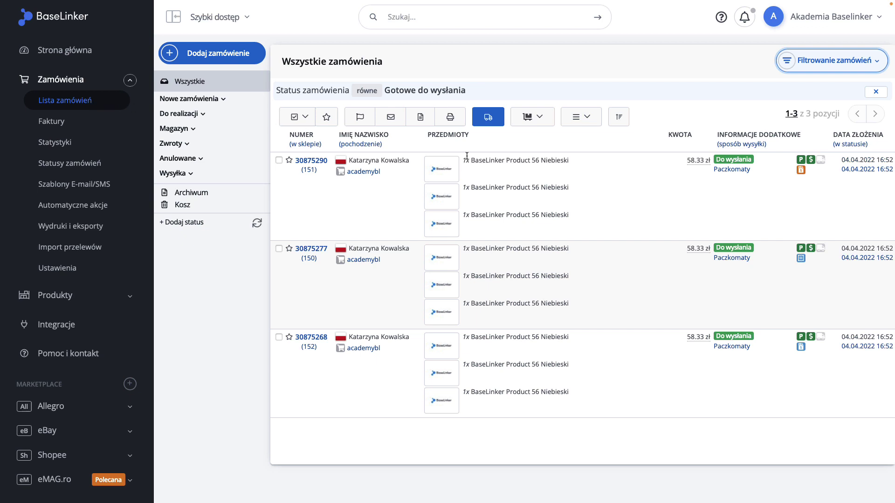
scroll(572, 175, down, 3)
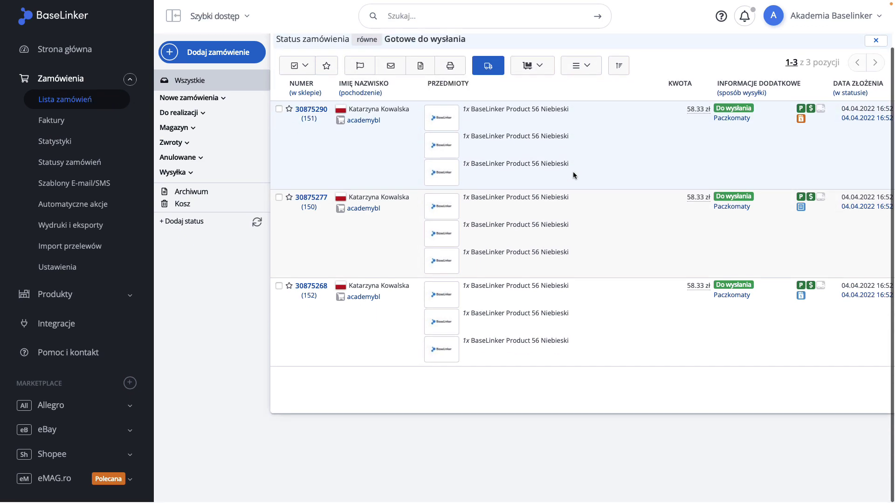
scroll(572, 175, up, 3)
scroll(572, 171, down, 1)
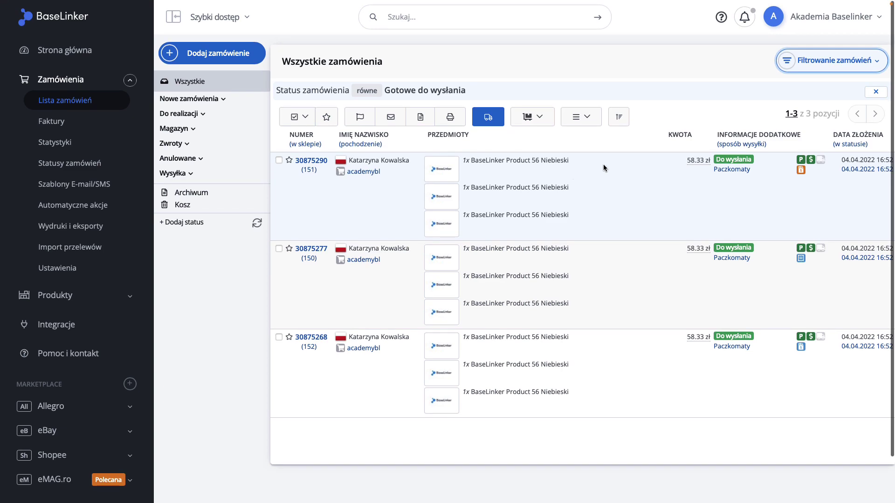